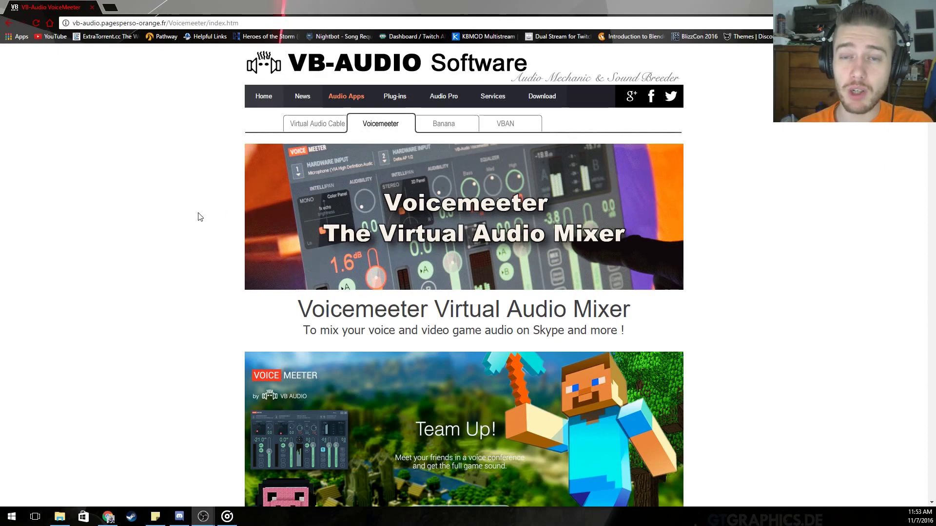
# Scroll down and back up through the Voicemeeter page to review it
pyautogui.scroll(-20, 200, 217)
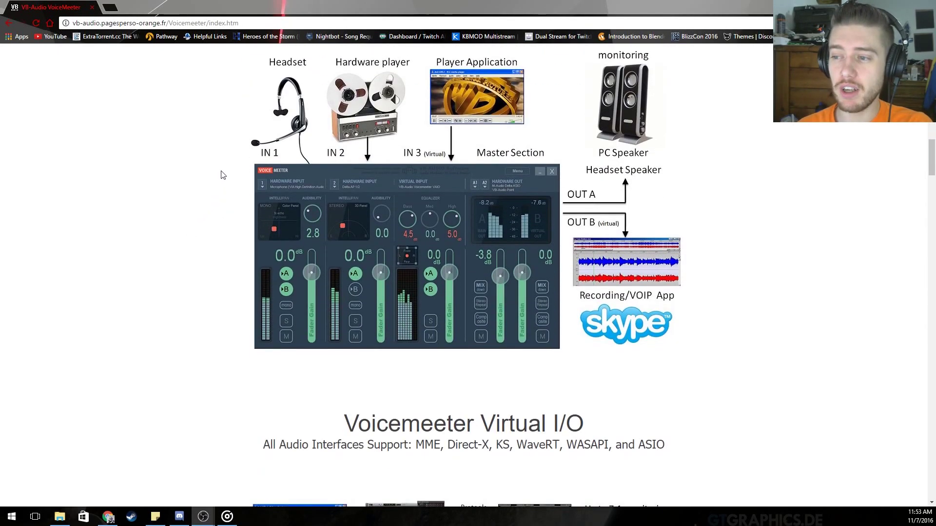
pyautogui.scroll(-15, 229, 170)
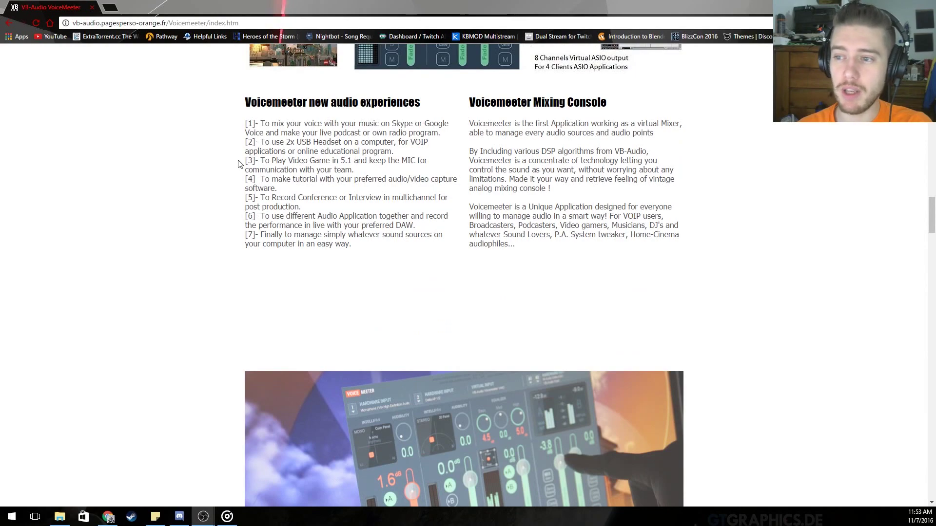
pyautogui.scroll(-14, 238, 164)
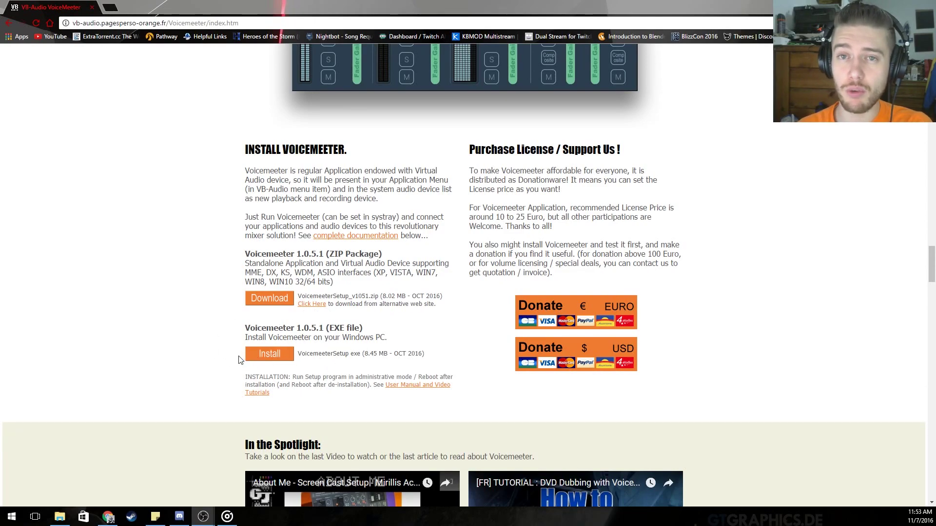
pyautogui.scroll(10, 188, 324)
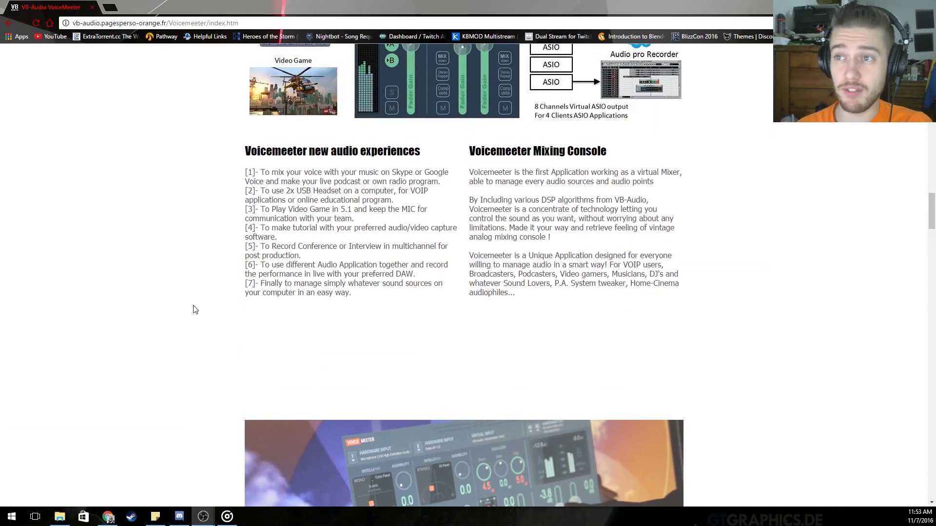
pyautogui.scroll(20, 194, 309)
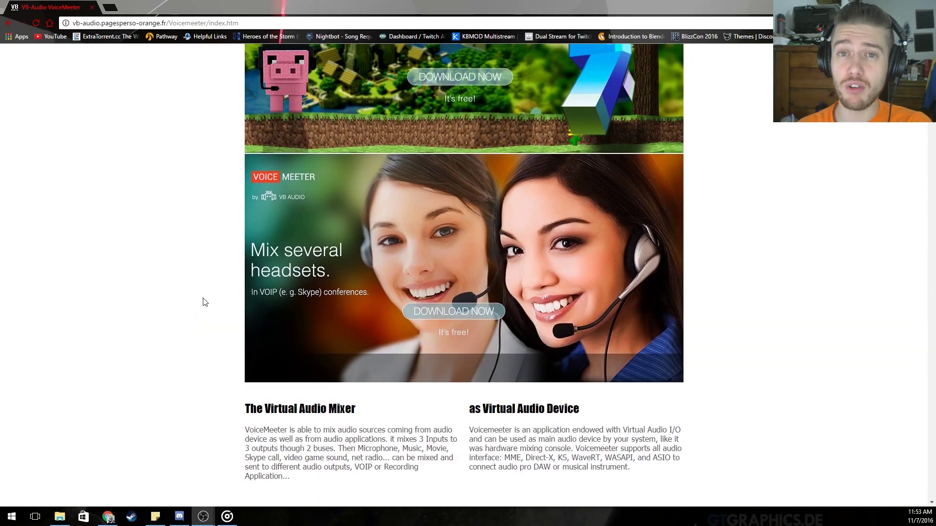
pyautogui.scroll(9, 204, 302)
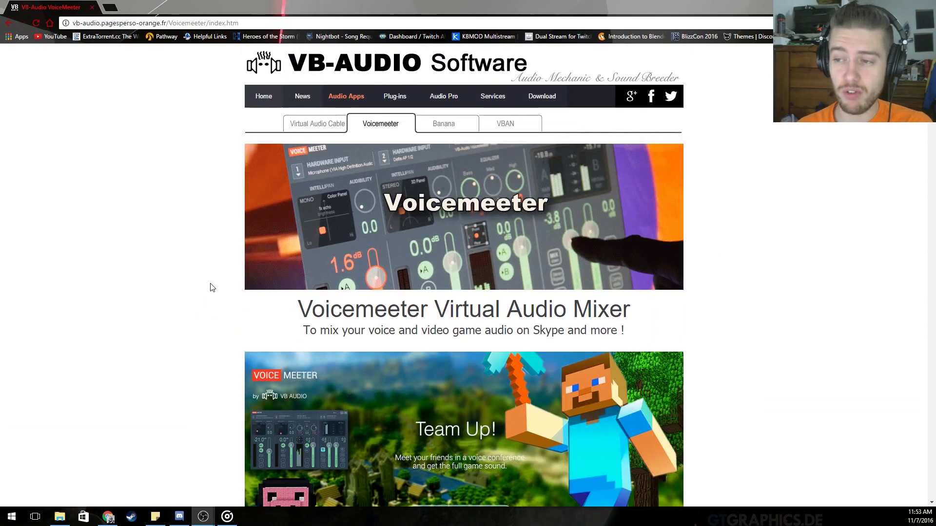
# Go to the Virtual Audio Cable page and find the VB-CABLE Driver Download button
pyautogui.click(310, 126)
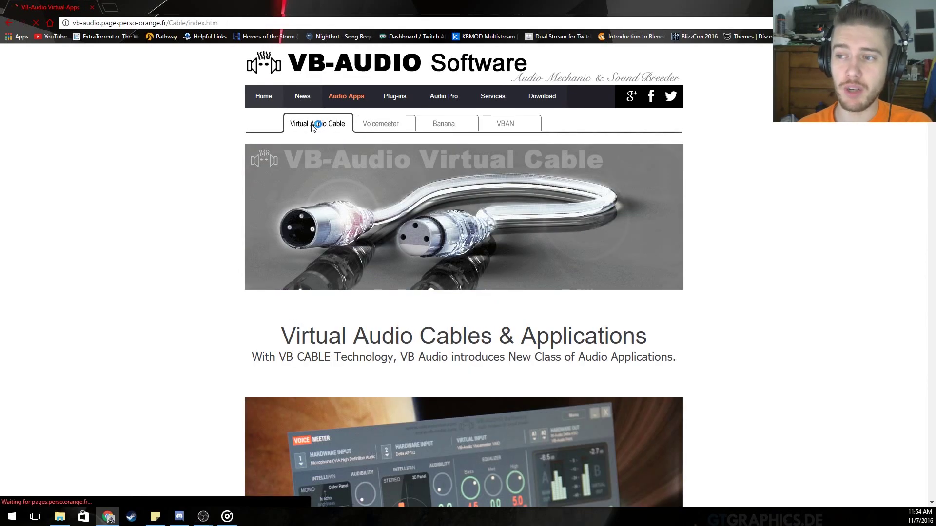
pyautogui.scroll(-15, 272, 175)
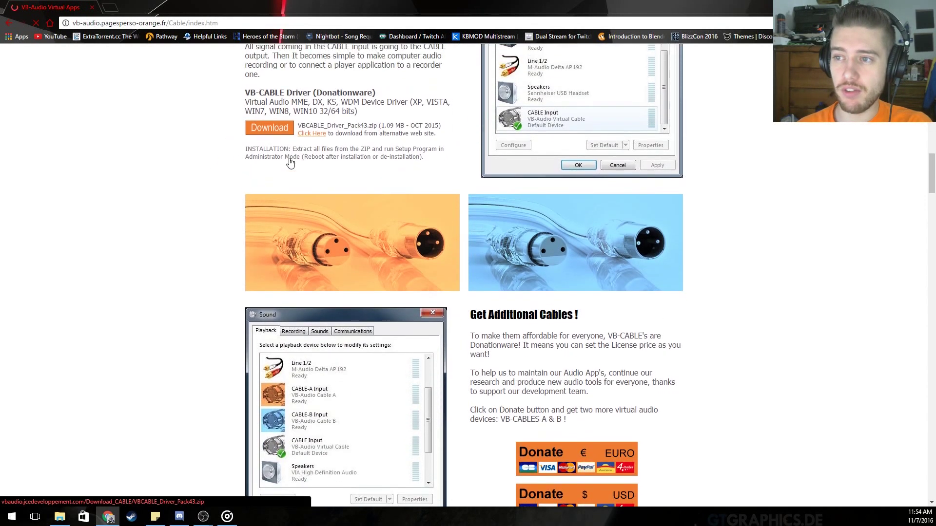
pyautogui.scroll(2, 280, 175)
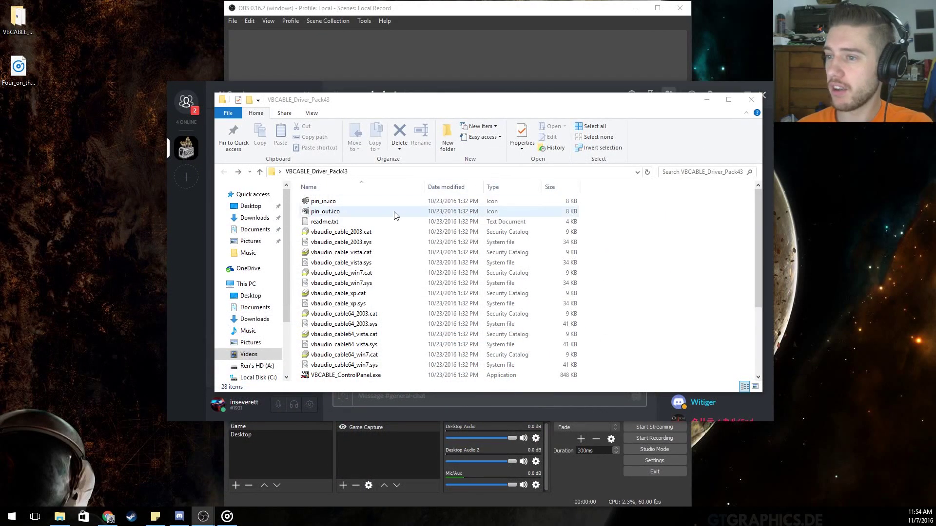
# Scroll the VBCABLE_Driver_Pack43 file list and select VBCABLE_Setup.exe
pyautogui.scroll(-3, 433, 292)
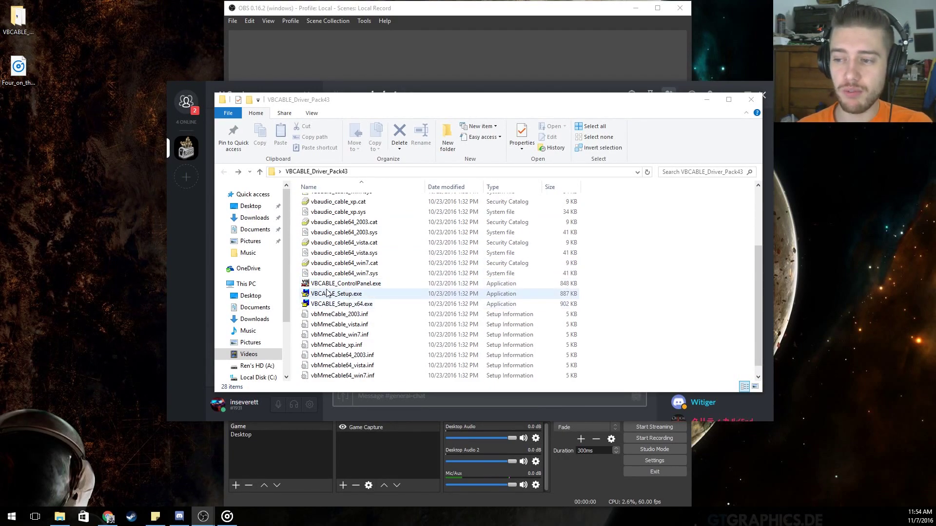
pyautogui.click(346, 294)
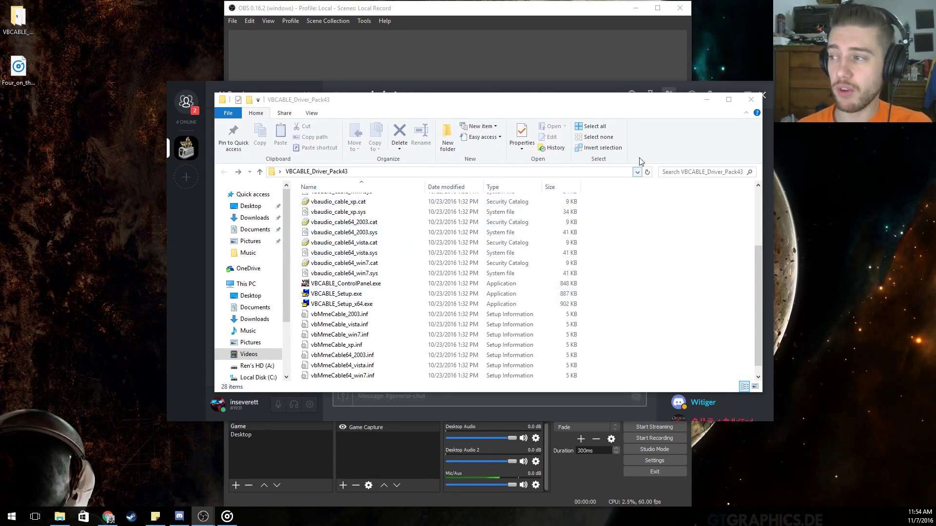
# Minimise the driver folder and bring the Sound settings window back to the front
pyautogui.click(707, 100)
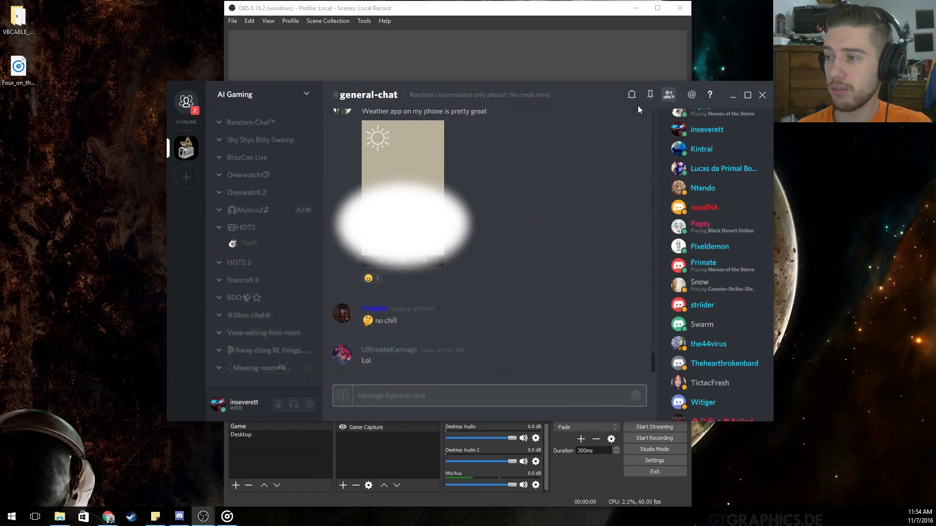
pyautogui.click(396, 56)
pyautogui.click(702, 86)
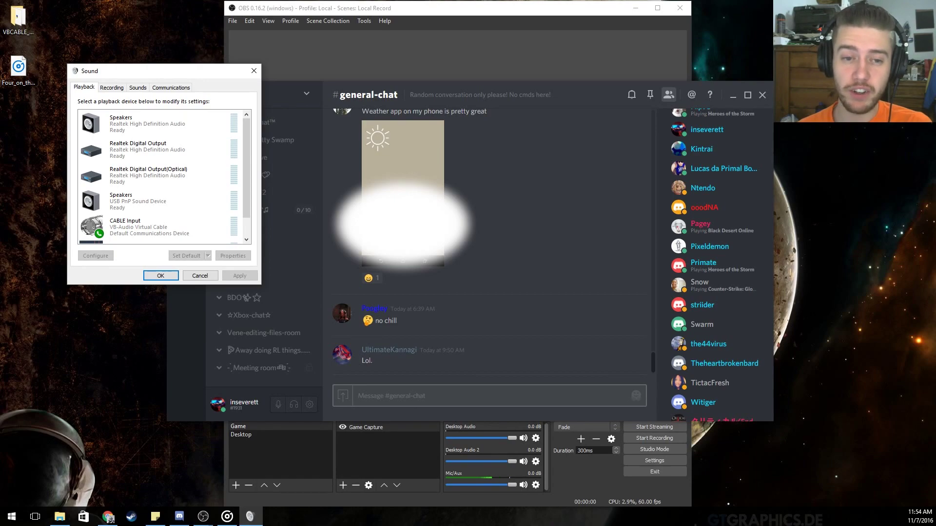
pyautogui.click(150, 72)
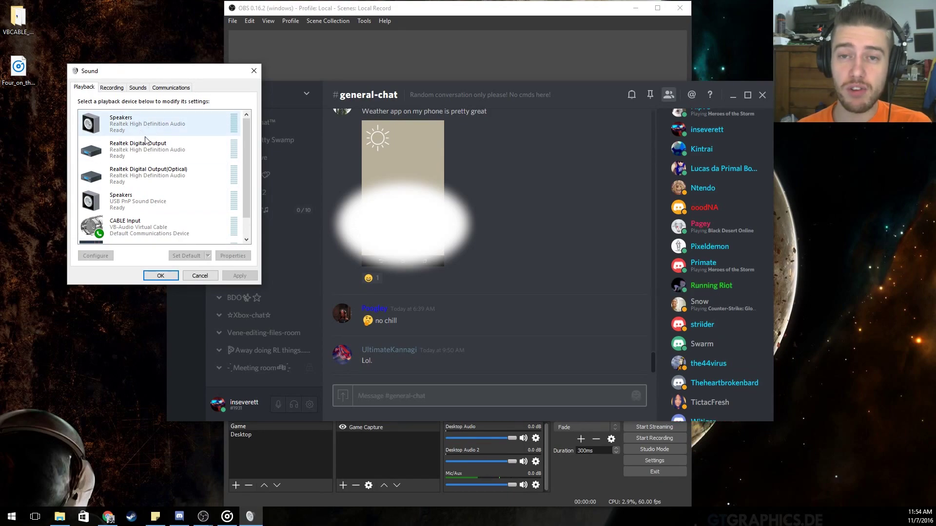
# Check the VoiceMeeter Input and CABLE Input playback device options, leaving both unchanged
pyautogui.scroll(-1, 170, 188)
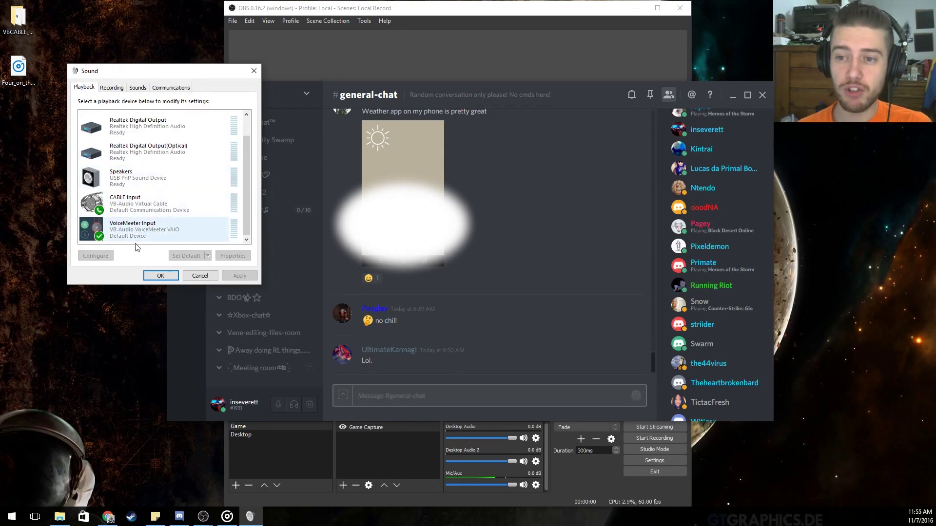
pyautogui.rightClick(140, 230)
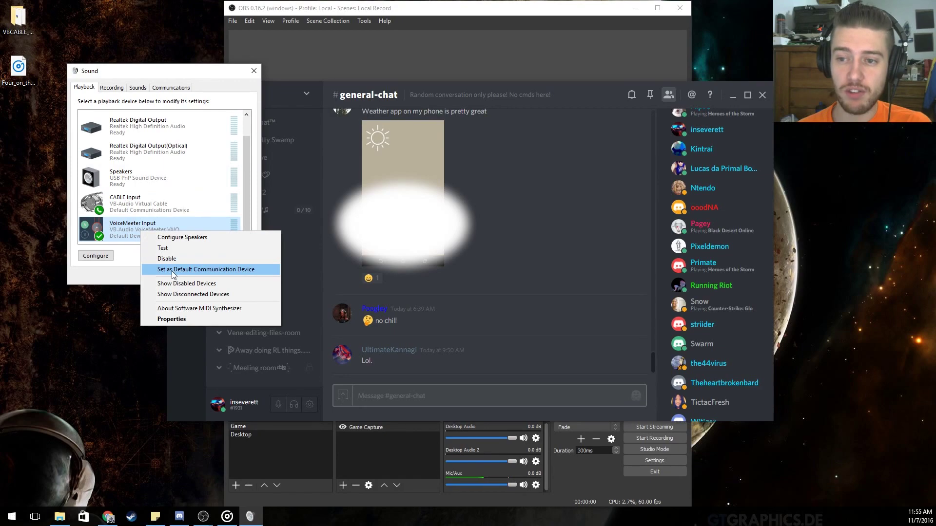
pyautogui.click(137, 261)
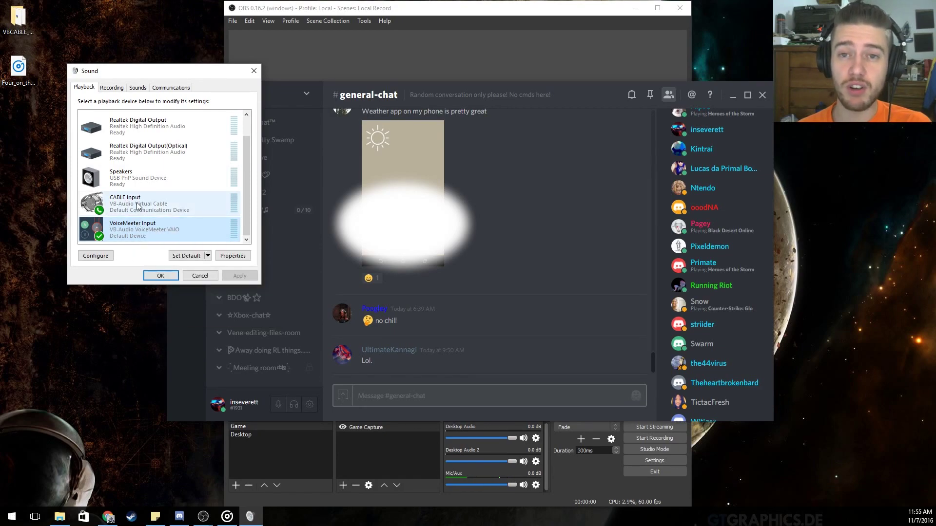
pyautogui.rightClick(138, 205)
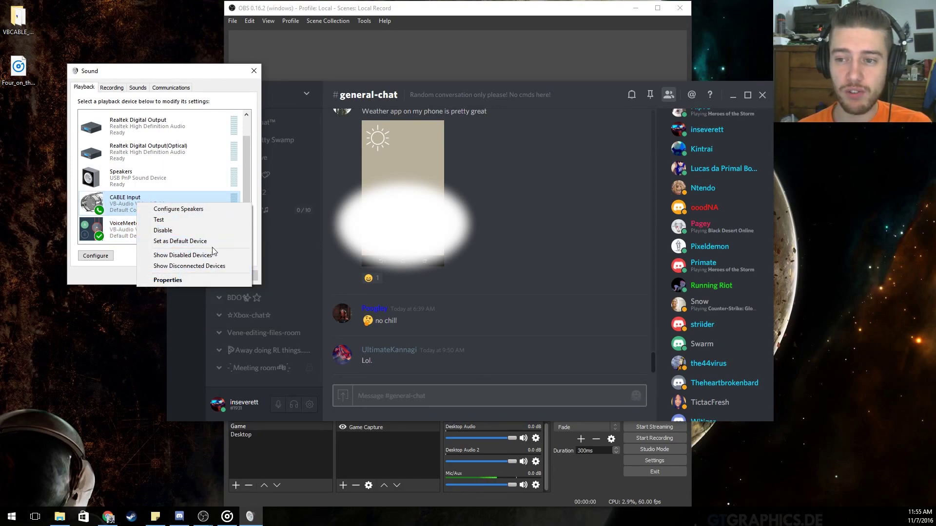
pyautogui.click(133, 265)
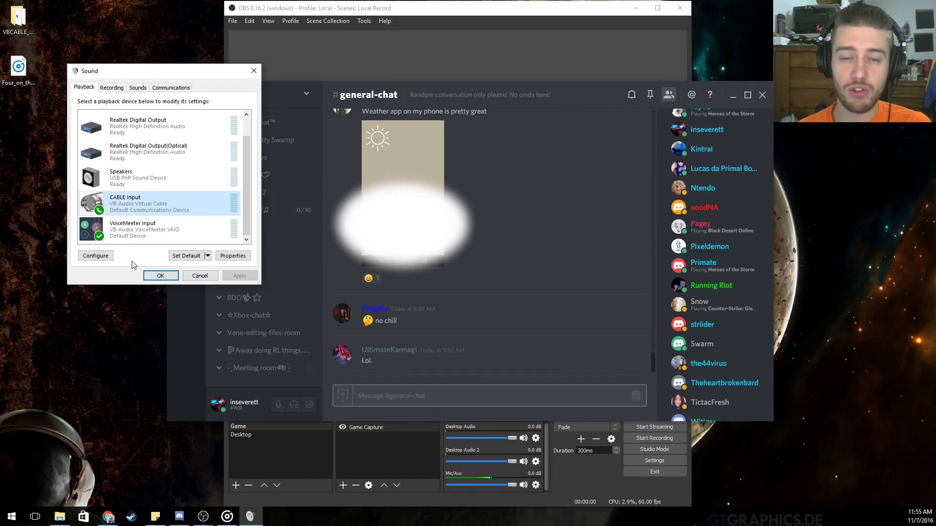
# Close the Sound settings and launch Voicemeeter from the Start menu
pyautogui.click(161, 276)
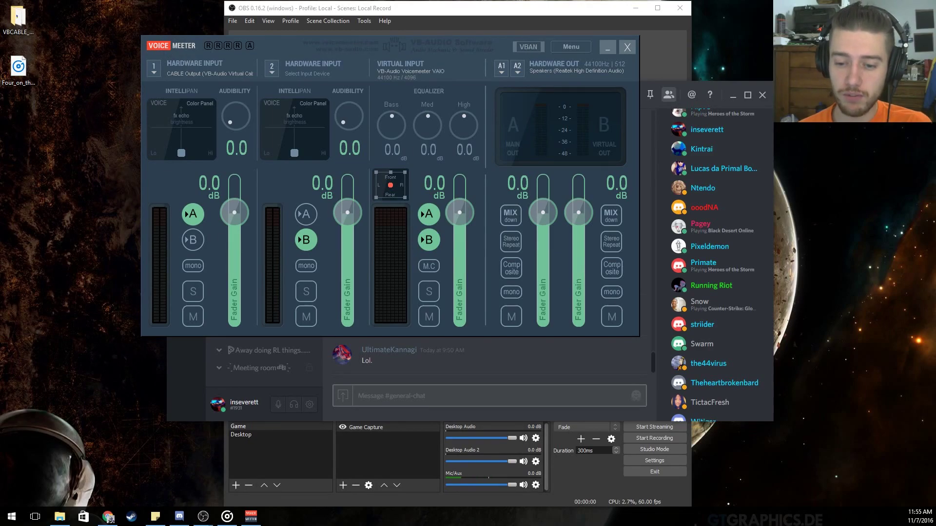
pyautogui.click(11, 517)
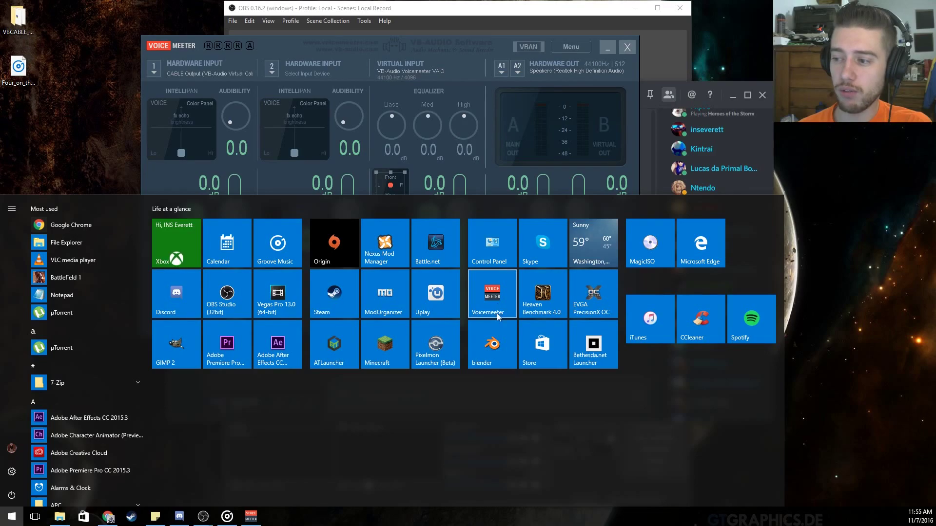
pyautogui.click(336, 36)
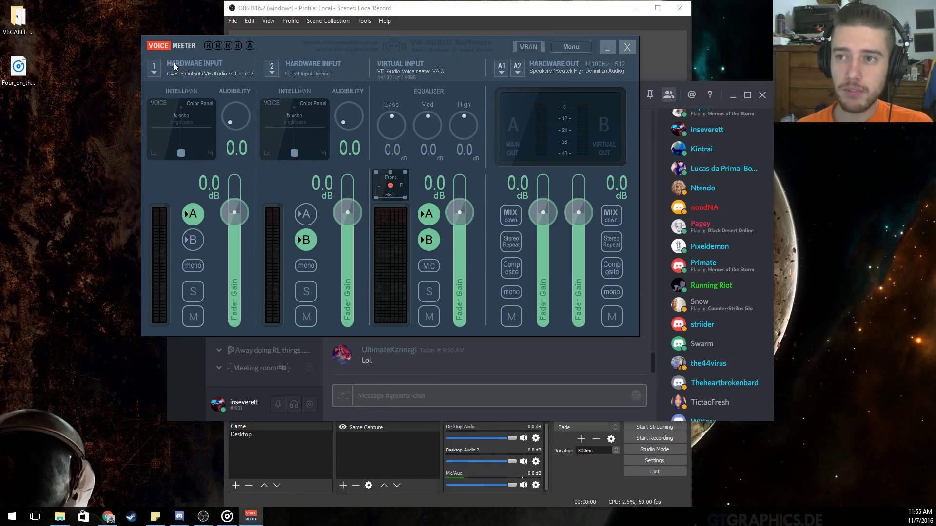
# Keep CABLE Output on hardware input 1 and set A1 to WDM Speakers (Realtek High Definition Audio)
pyautogui.click(149, 66)
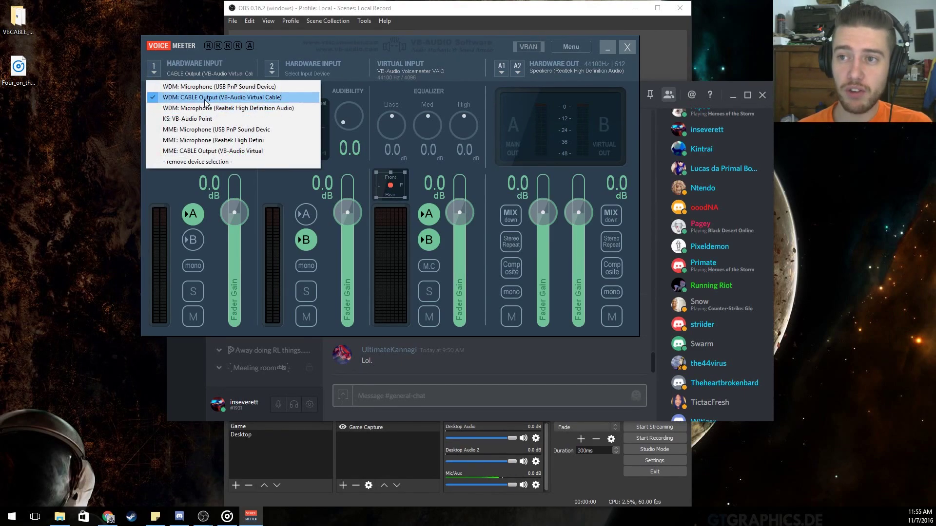
pyautogui.click(220, 60)
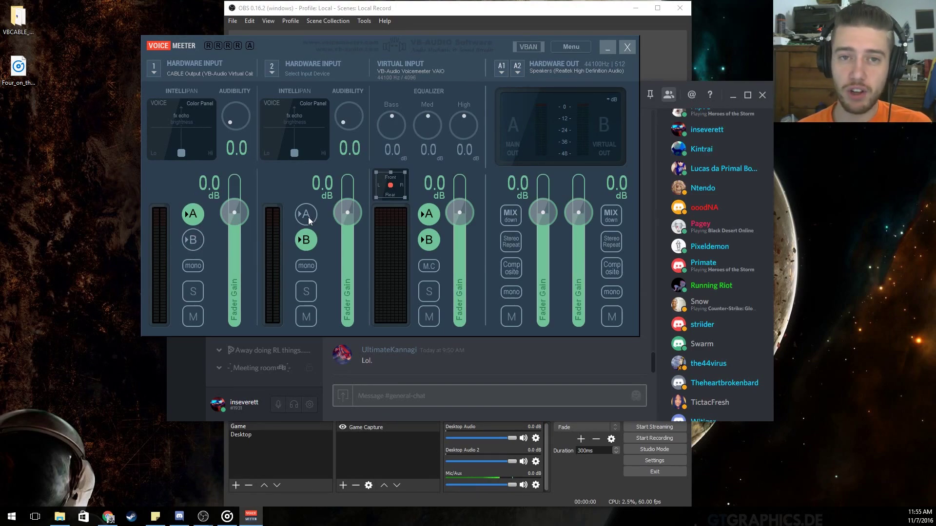
pyautogui.click(502, 74)
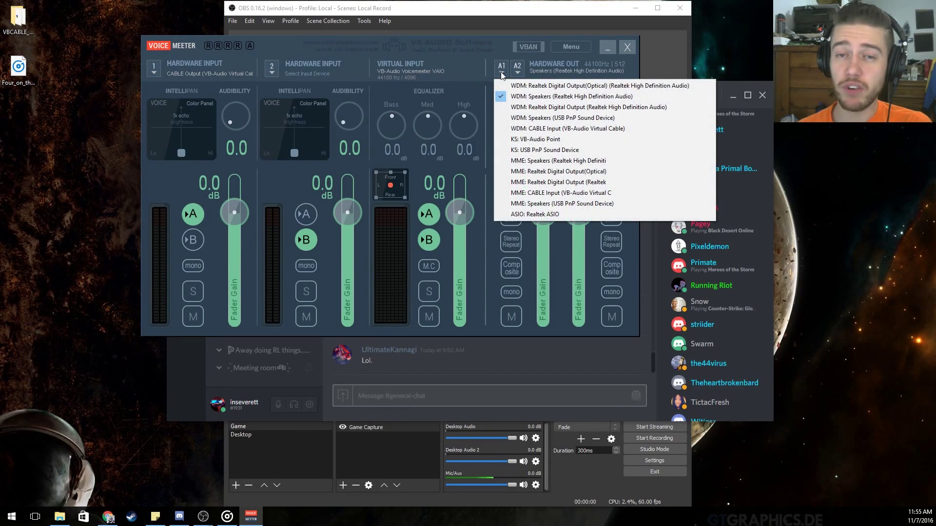
pyautogui.click(519, 96)
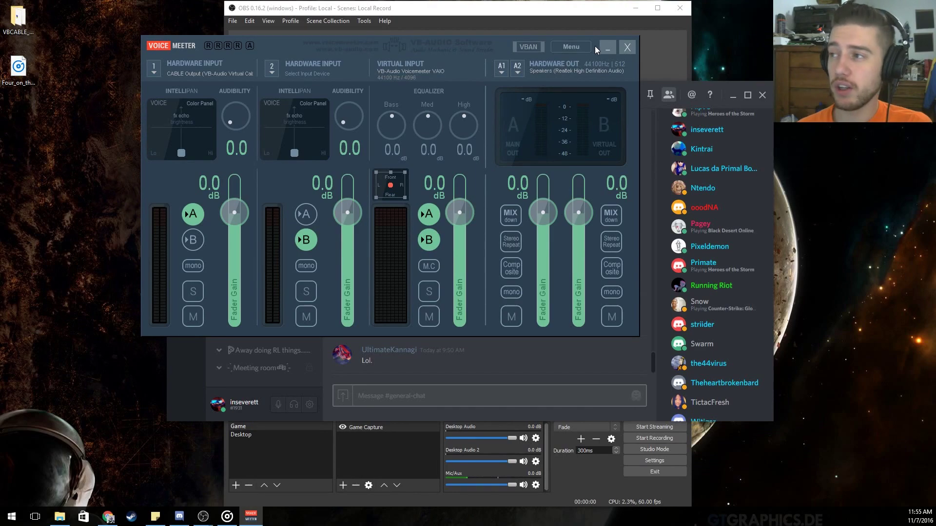
# Close Voicemeeter, scroll Discord's channels up to #general-chat, and move the Discord window up-left
pyautogui.click(627, 47)
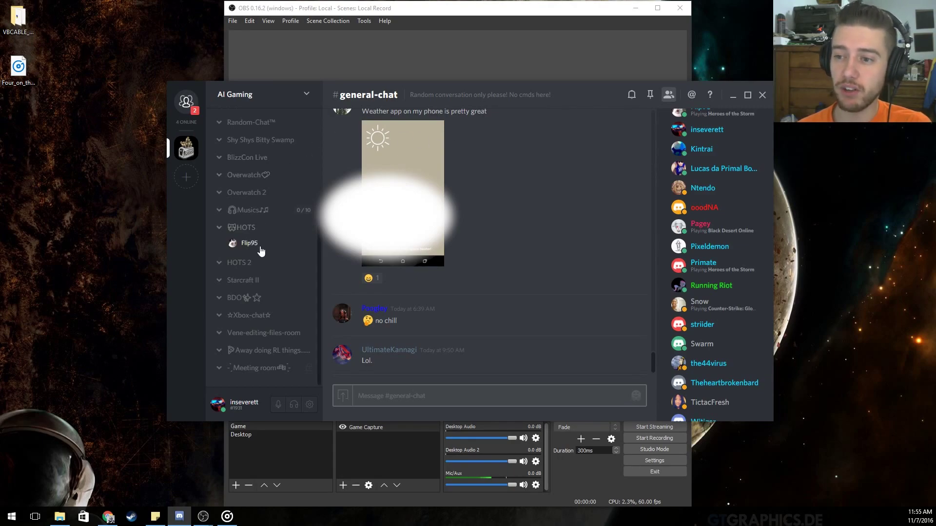
pyautogui.scroll(5, 254, 248)
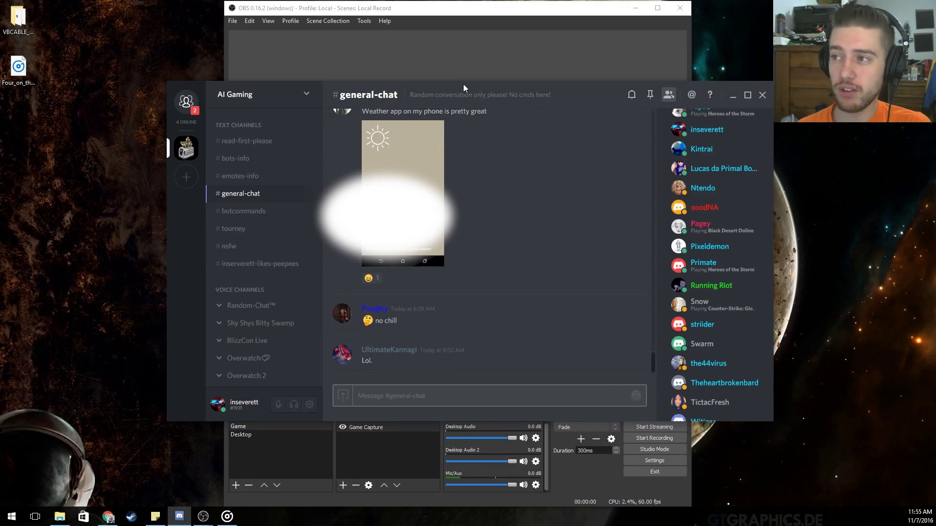
pyautogui.moveTo(454, 87); pyautogui.dragTo(445, 55)
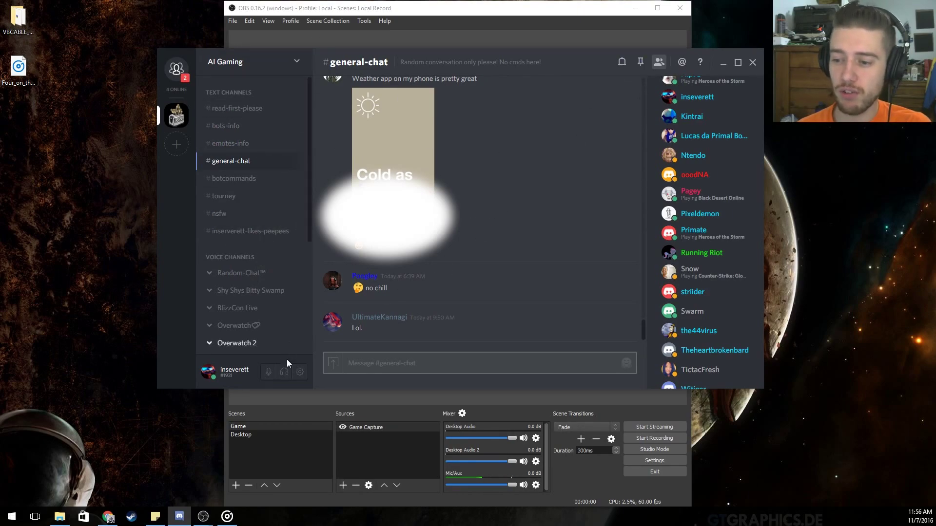
pyautogui.click(299, 373)
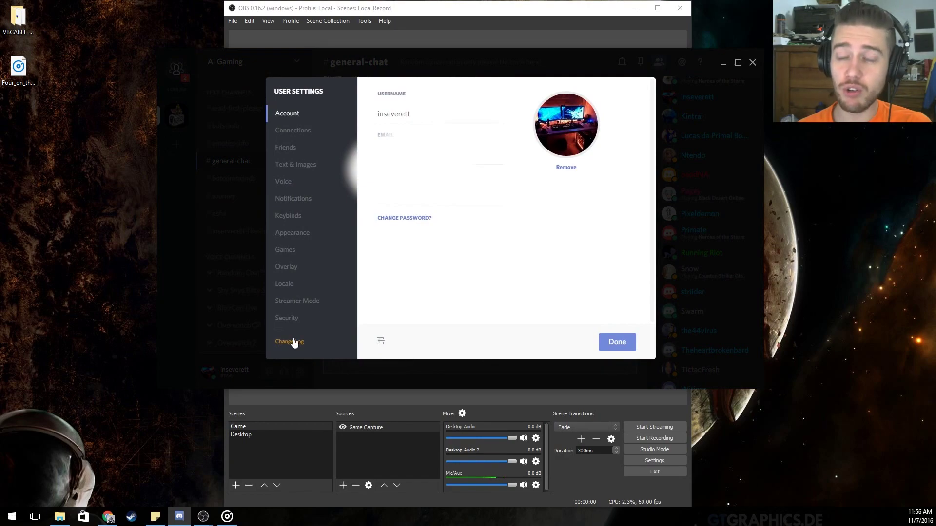
pyautogui.click(294, 183)
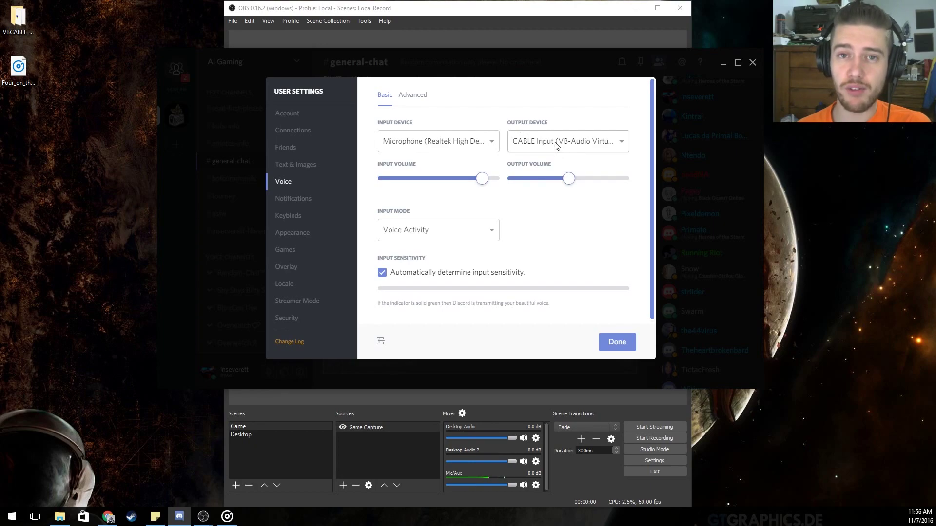
pyautogui.click(487, 141)
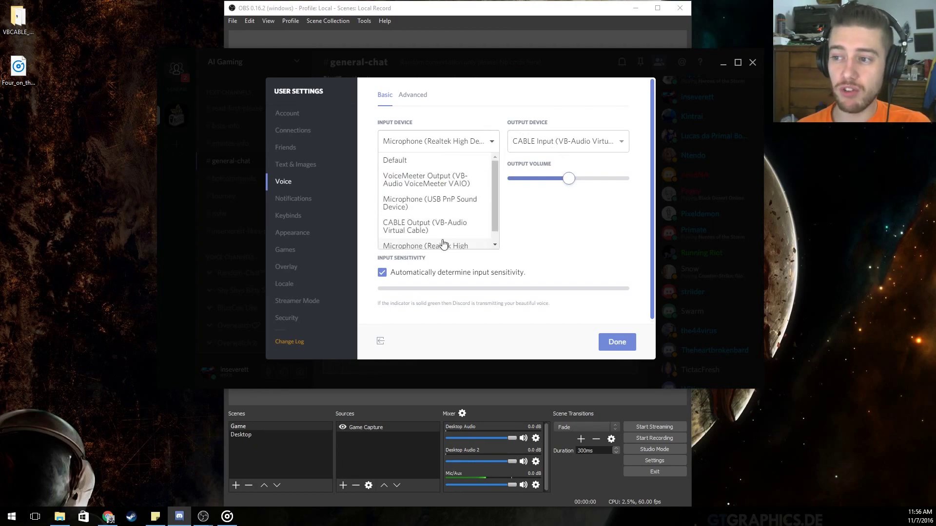
pyautogui.click(463, 119)
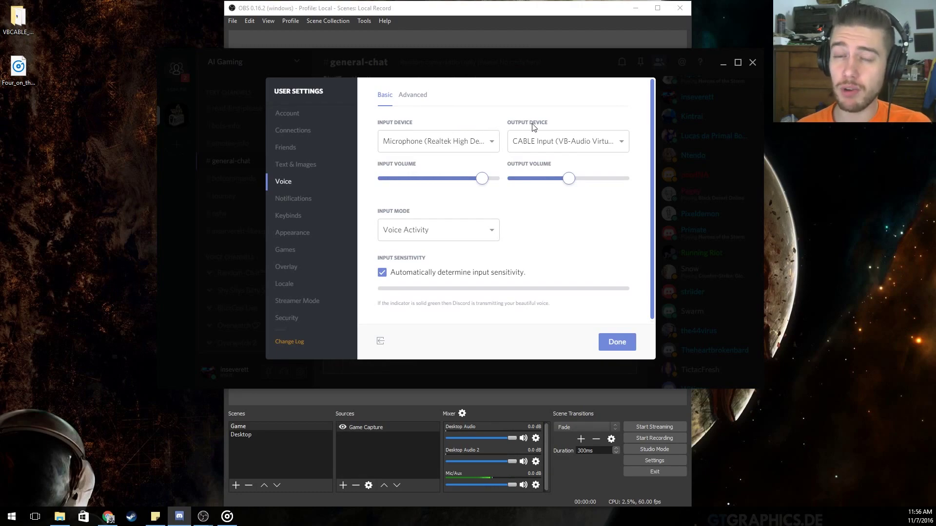
pyautogui.click(583, 142)
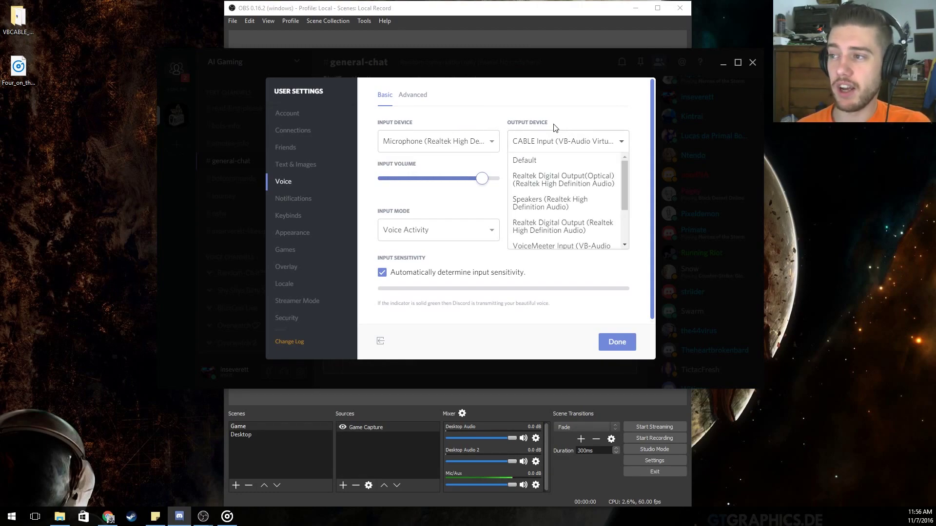
pyautogui.scroll(-3, 573, 208)
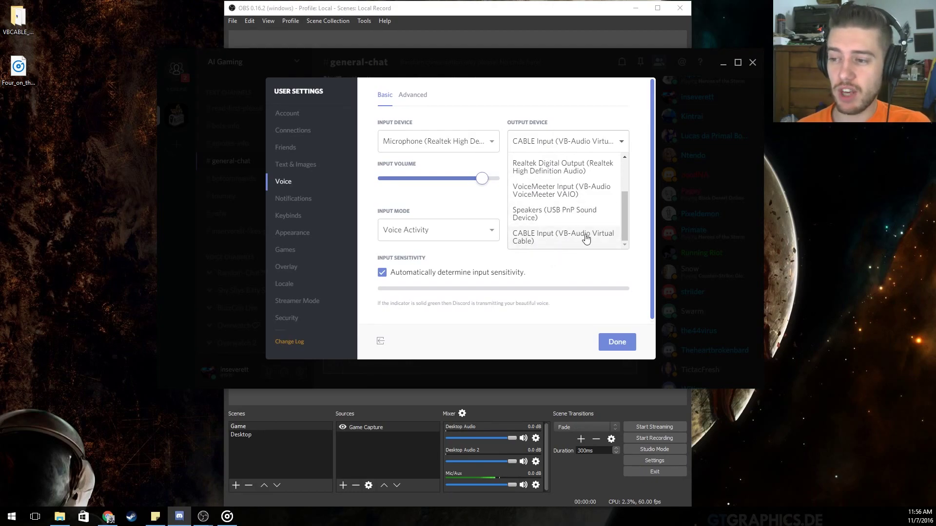
pyautogui.click(624, 344)
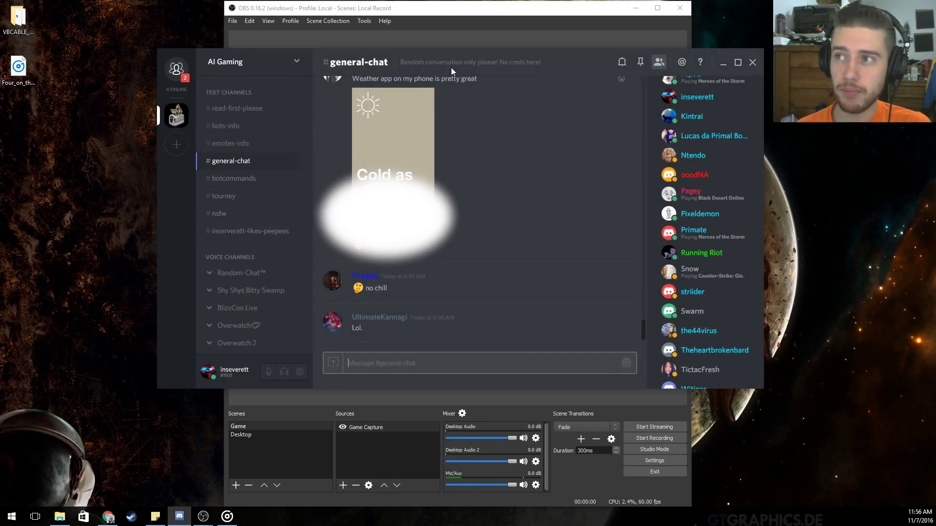
# In OBS audio settings, keep VoiceMeeter Input, CABLE Input and the USB microphone as desktop, desktop 2 and mic devices
pyautogui.click(449, 10)
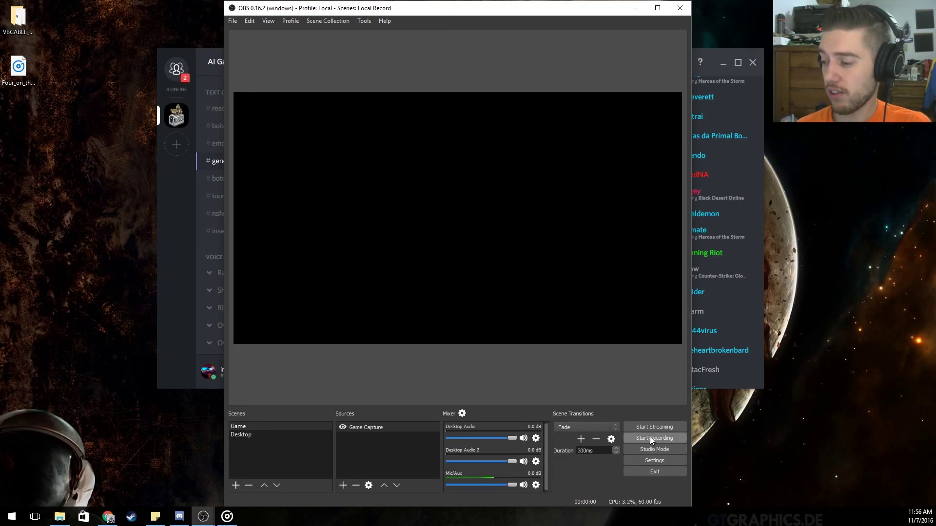
pyautogui.click(643, 462)
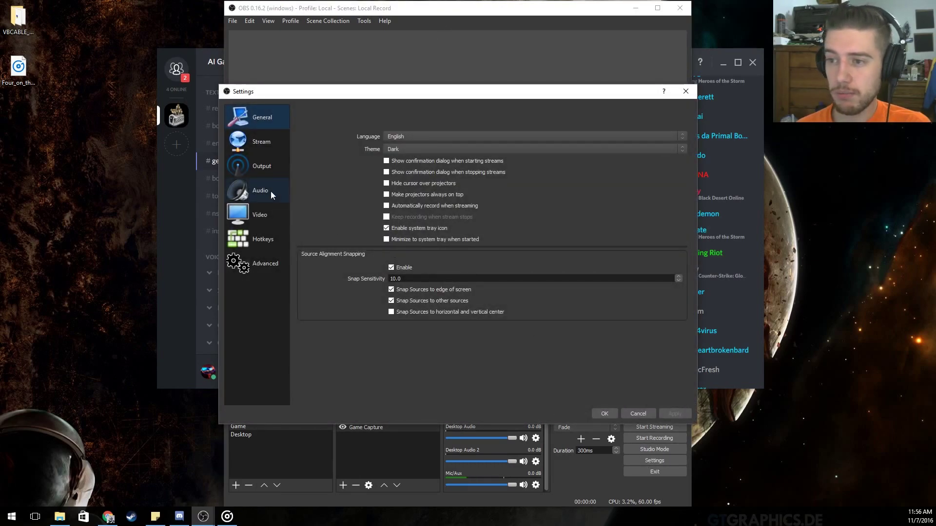
pyautogui.click(259, 191)
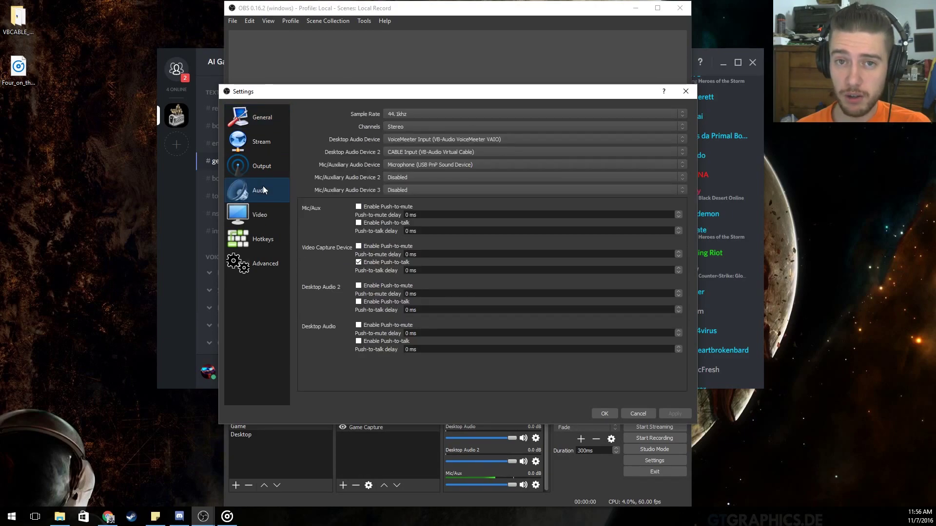
pyautogui.click(429, 140)
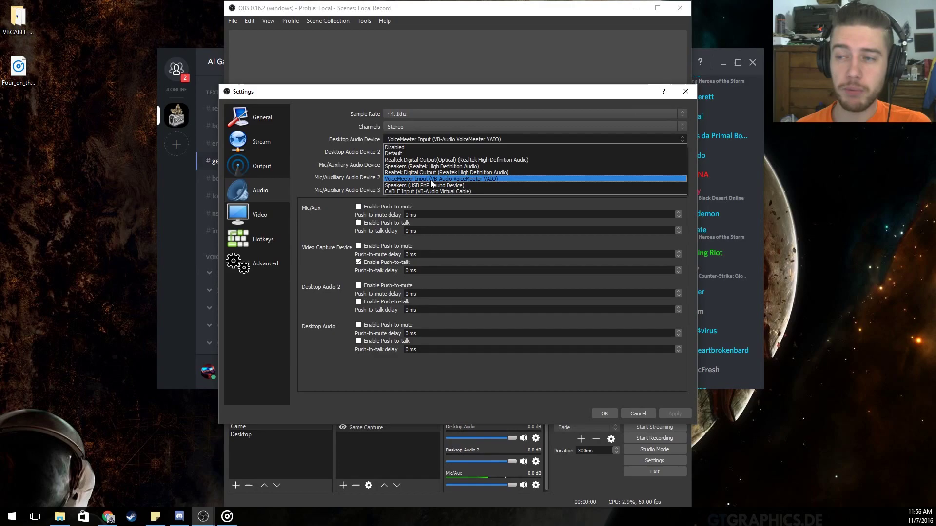
pyautogui.click(373, 172)
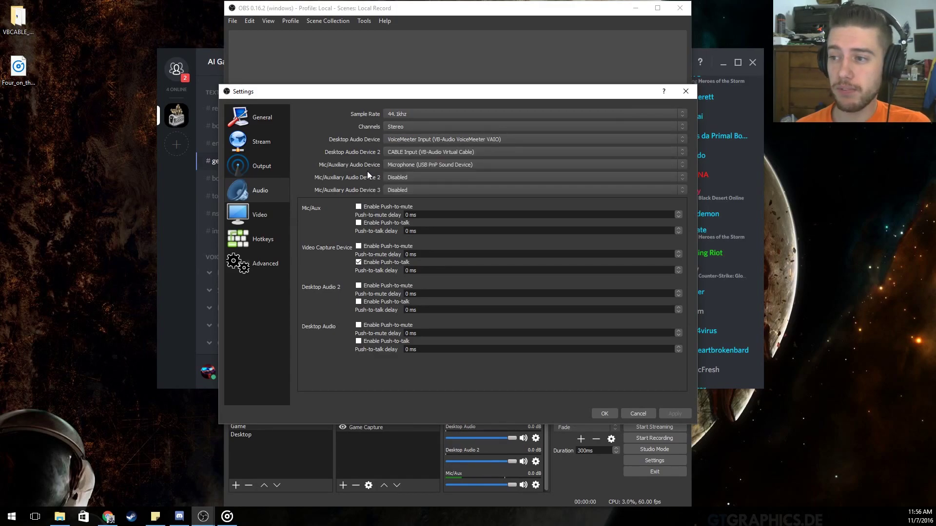
pyautogui.click(429, 151)
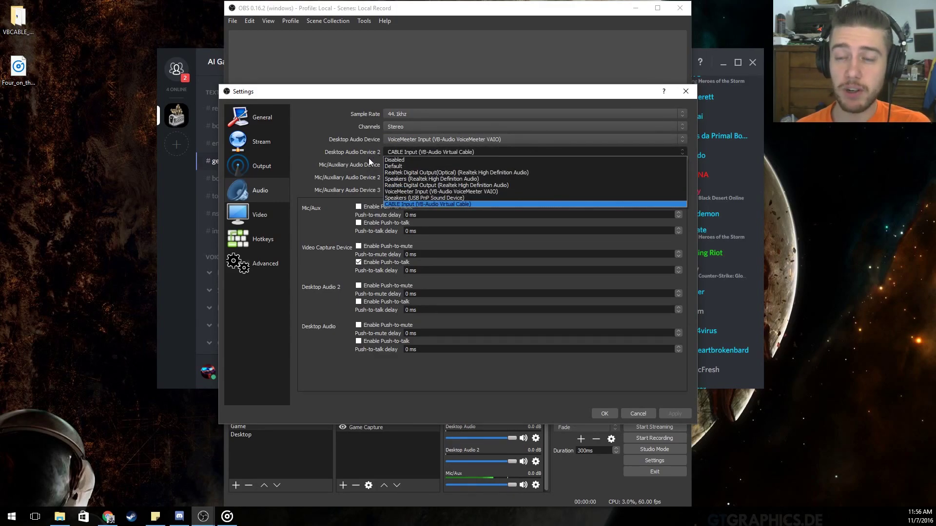
pyautogui.click(345, 170)
pyautogui.click(420, 166)
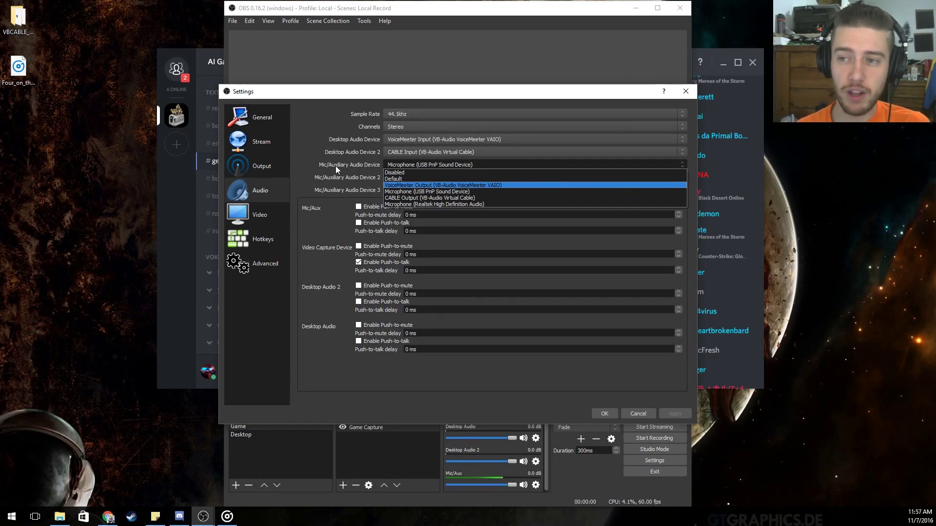
pyautogui.click(412, 192)
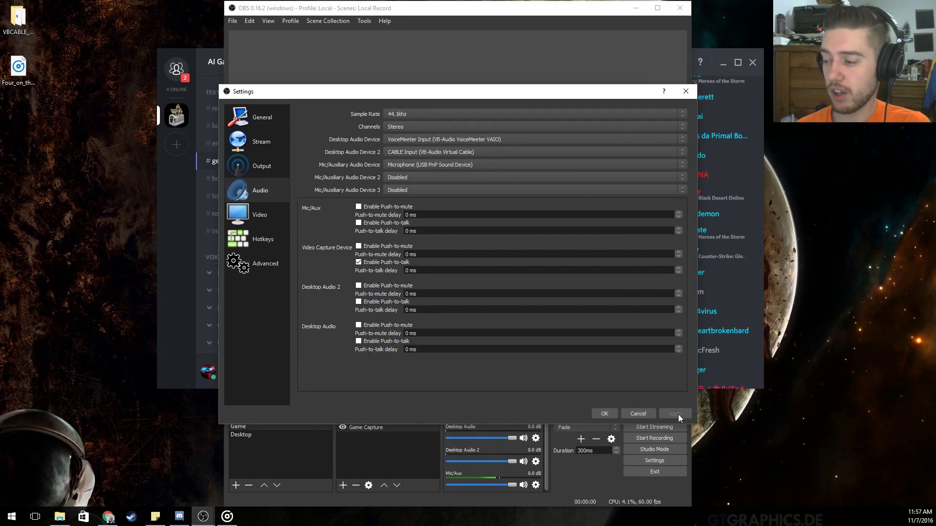
pyautogui.click(602, 414)
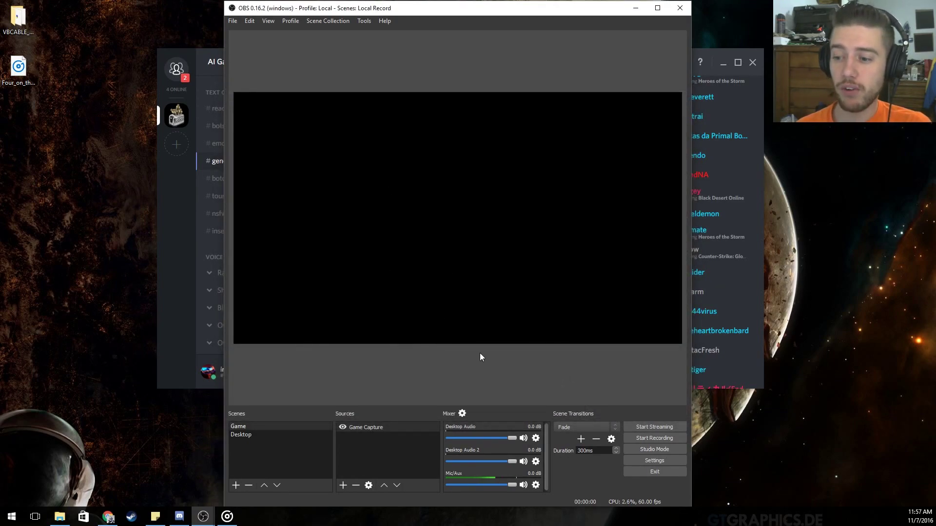
pyautogui.click(462, 414)
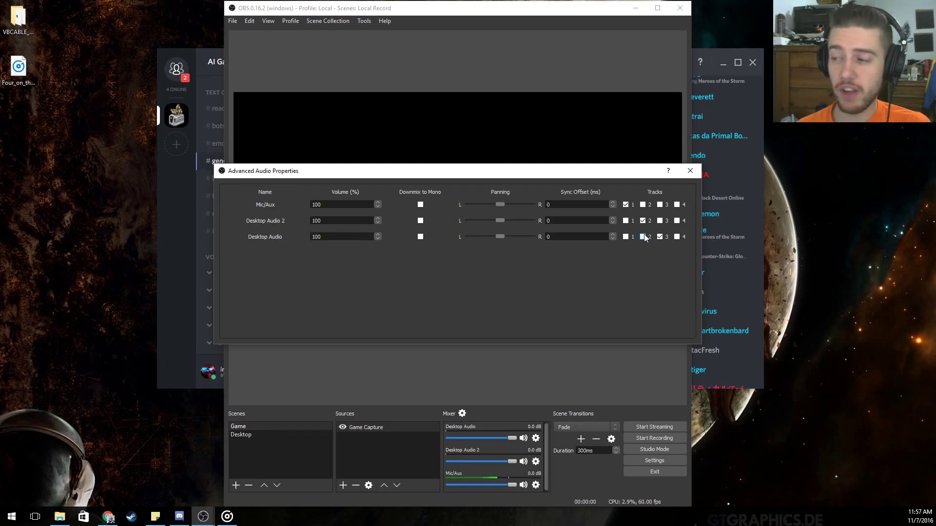
pyautogui.click(690, 171)
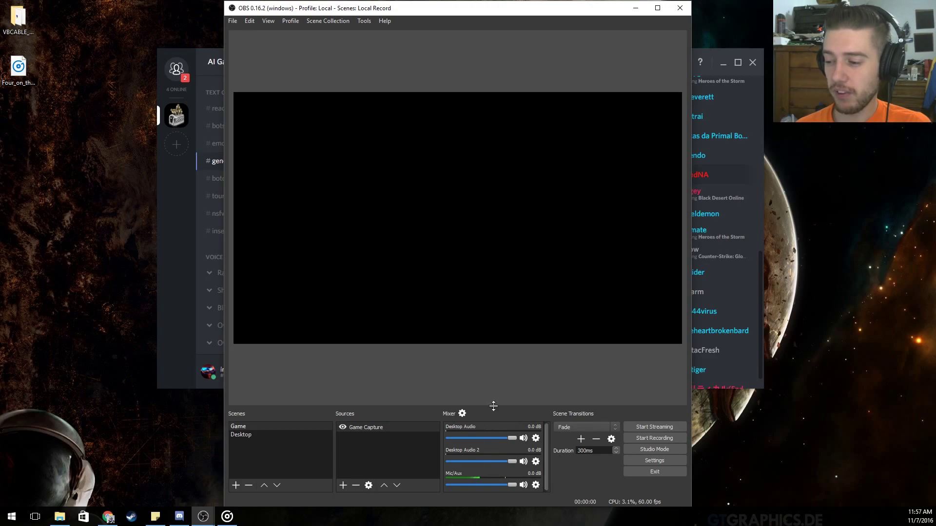
pyautogui.click(174, 362)
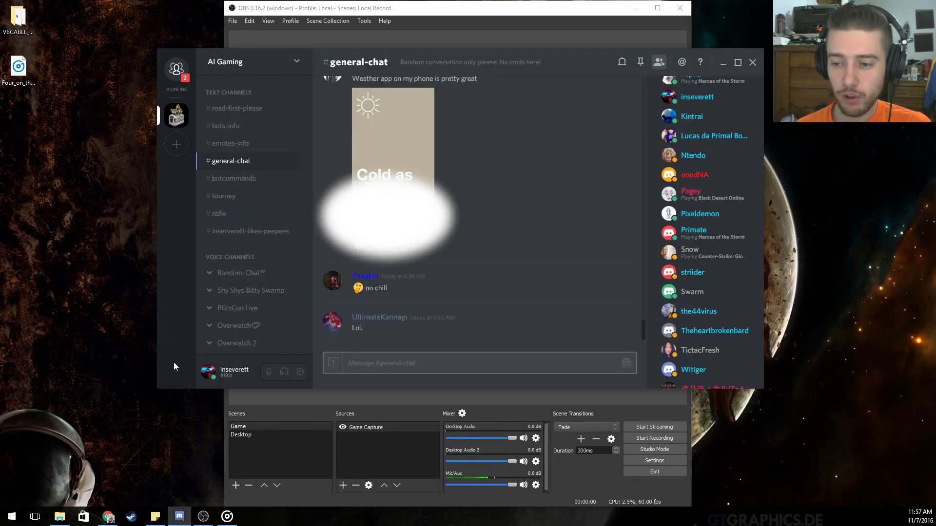
pyautogui.click(284, 373)
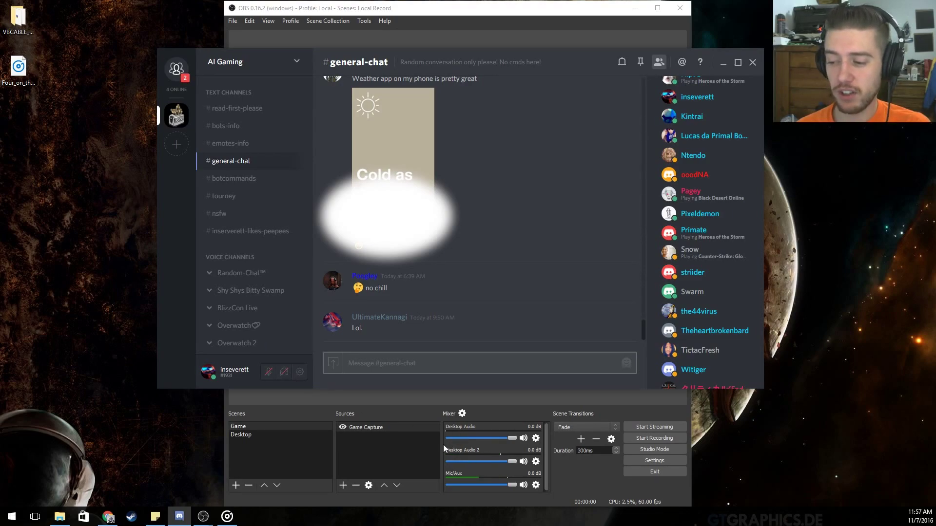
pyautogui.click(283, 374)
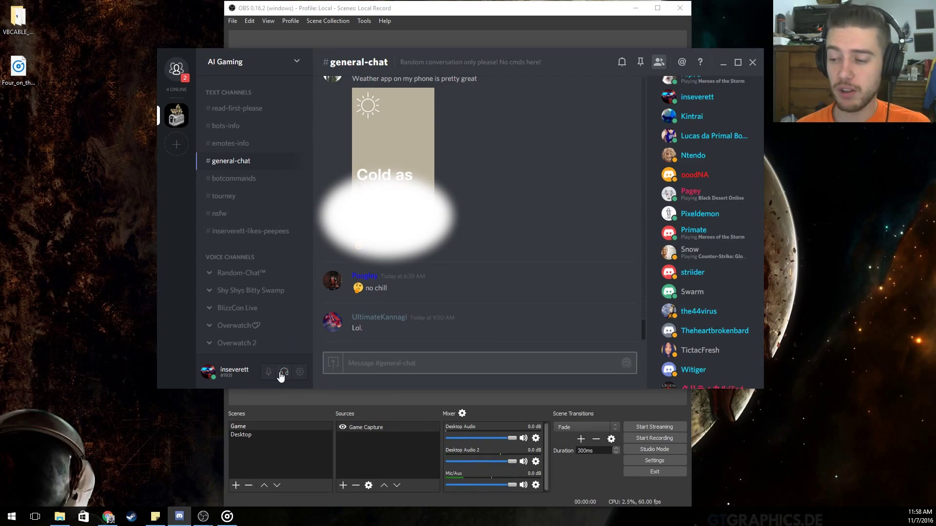
pyautogui.hotkey('ctrl', 'shift', 'm')
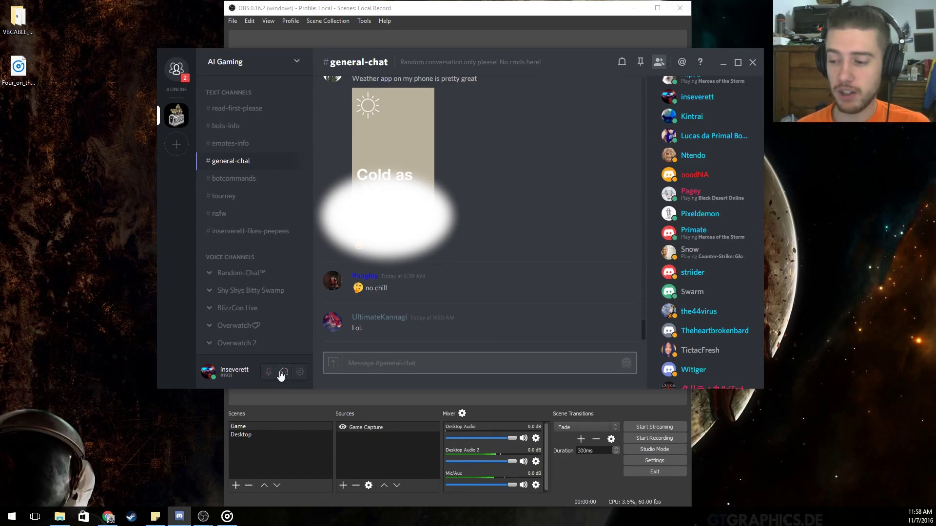
pyautogui.hotkey('ctrl', 'shift', 'm')
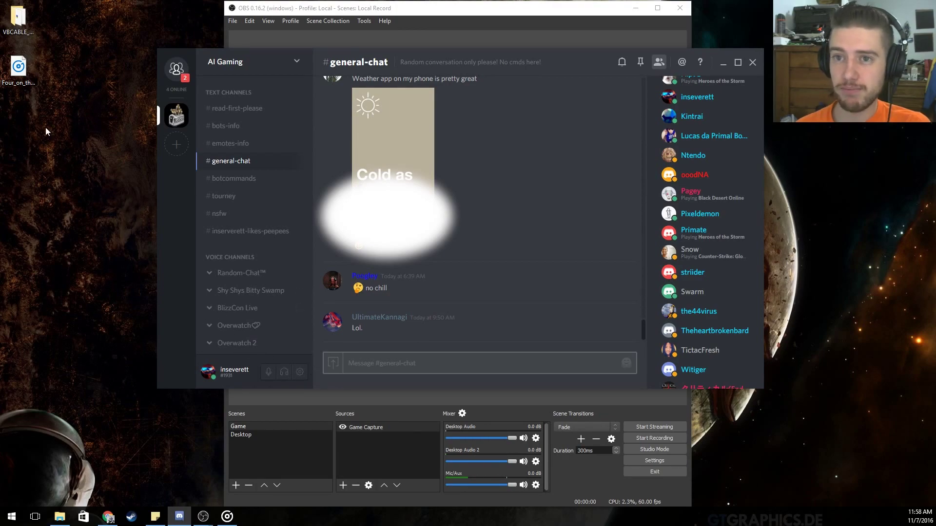
pyautogui.doubleClick(28, 75)
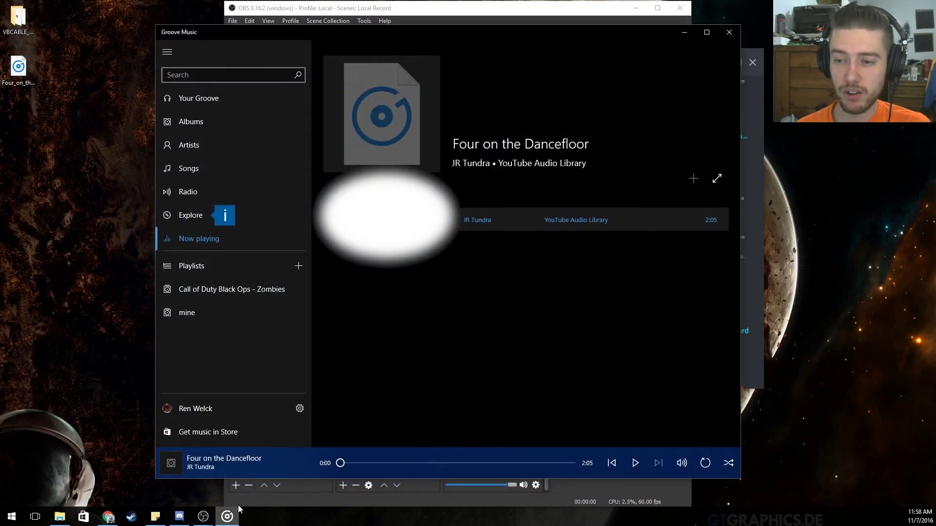
pyautogui.moveTo(408, 33); pyautogui.dragTo(21, 58)
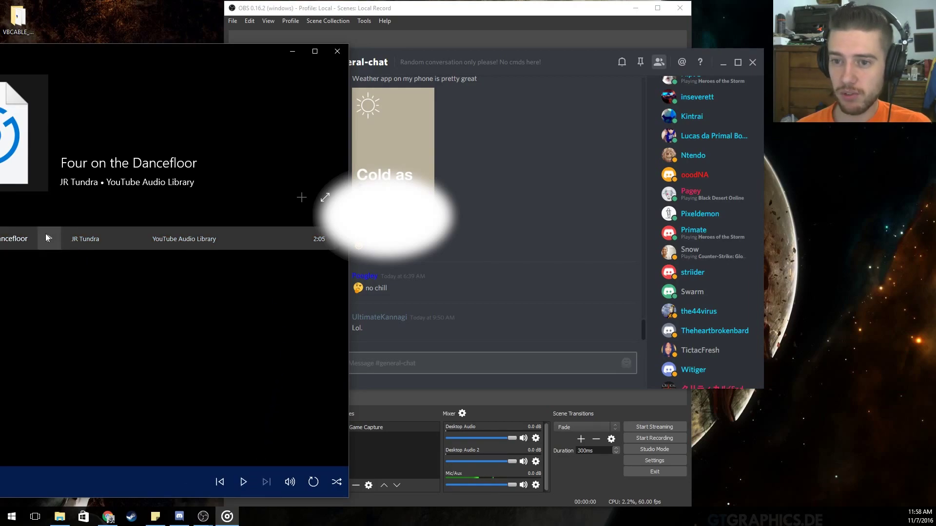
pyautogui.click(337, 51)
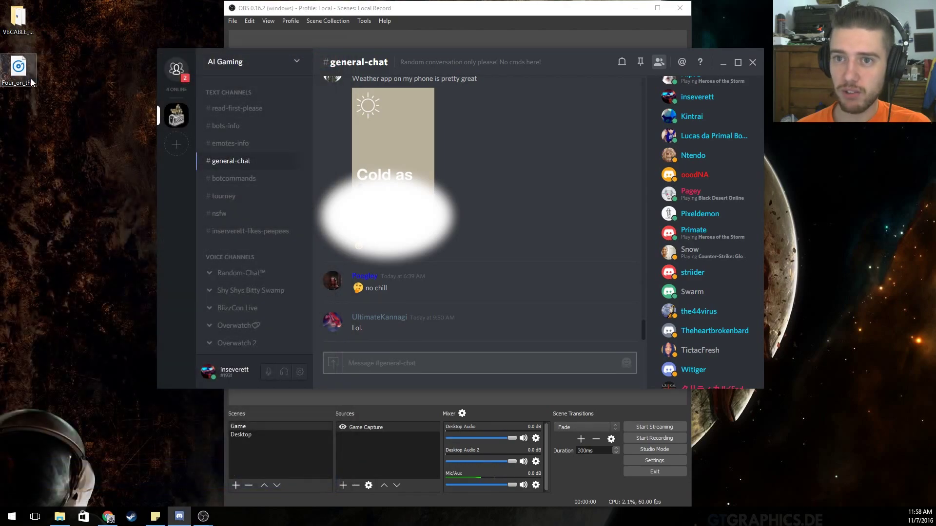
pyautogui.doubleClick(31, 83)
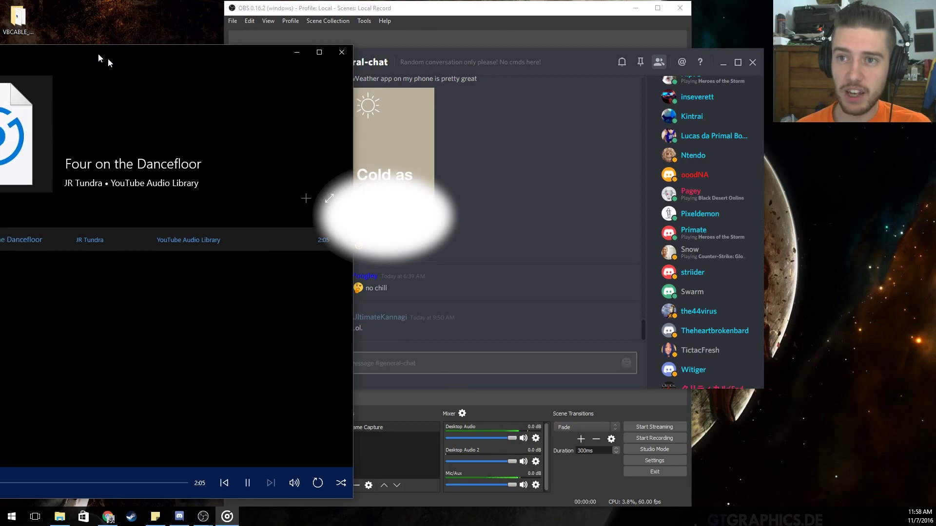
pyautogui.moveTo(107, 58); pyautogui.dragTo(464, 34)
pyautogui.click(614, 460)
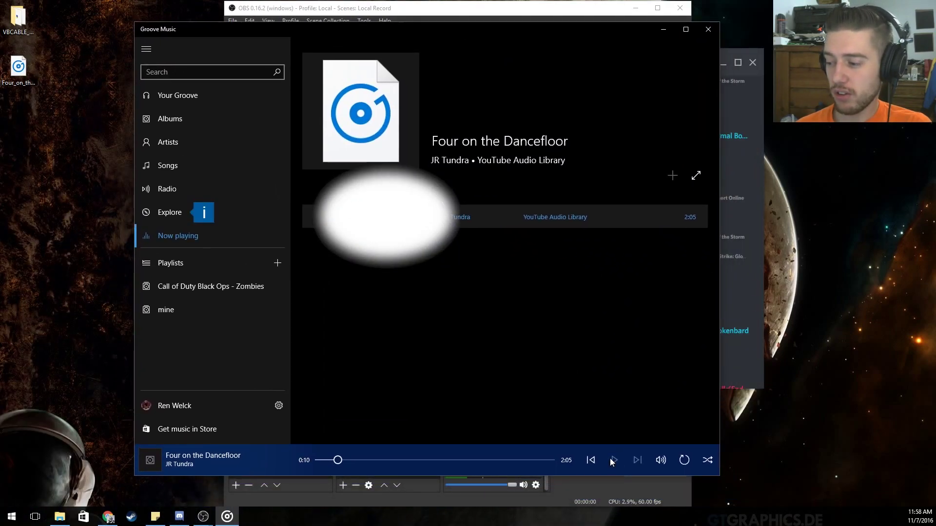
pyautogui.click(707, 30)
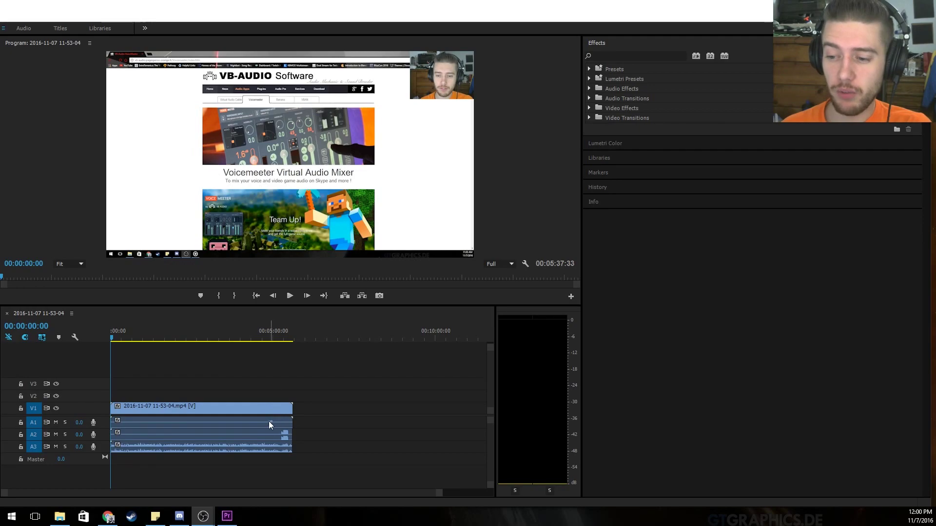
# Place the Premiere Pro playhead at about 00:04:48:03, where the Discord test starts
pyautogui.click(263, 336)
pyautogui.click(267, 338)
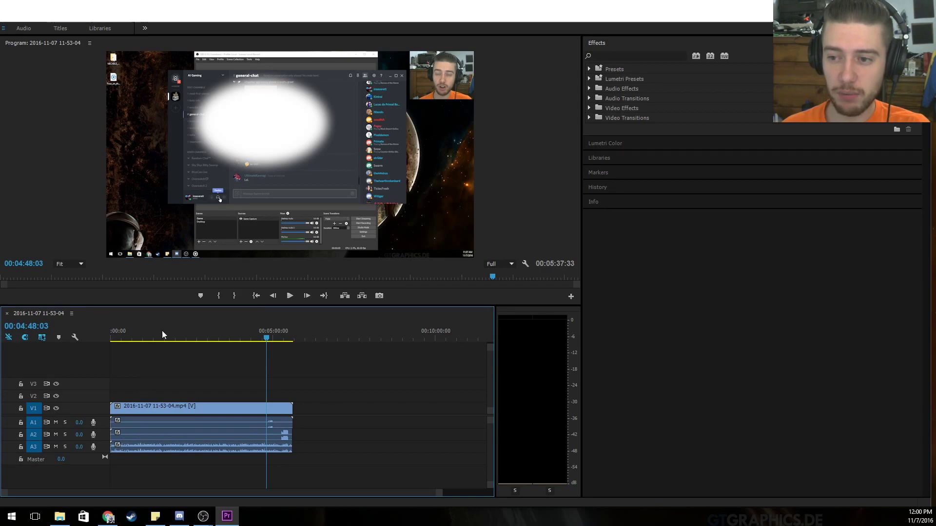
# Play back the recording, then restart playback from 00:05:16:51
pyautogui.click(289, 296)
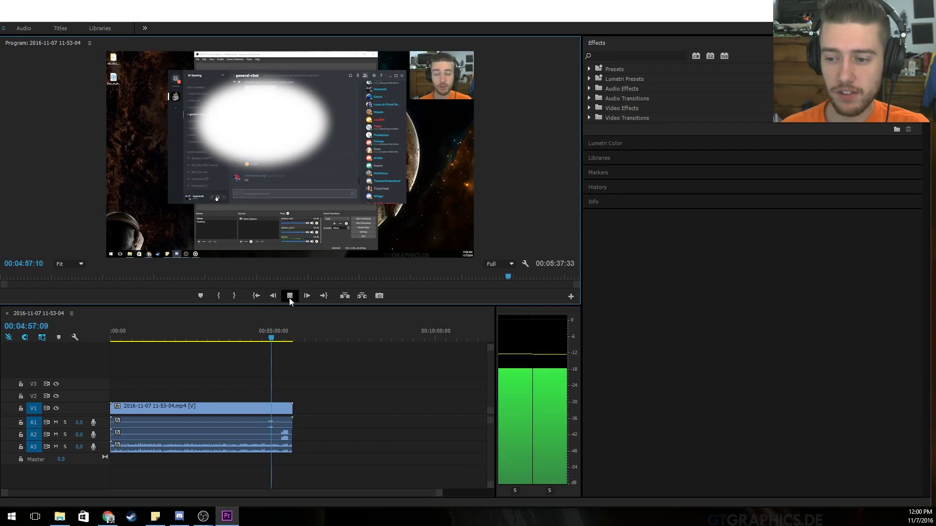
pyautogui.click(283, 340)
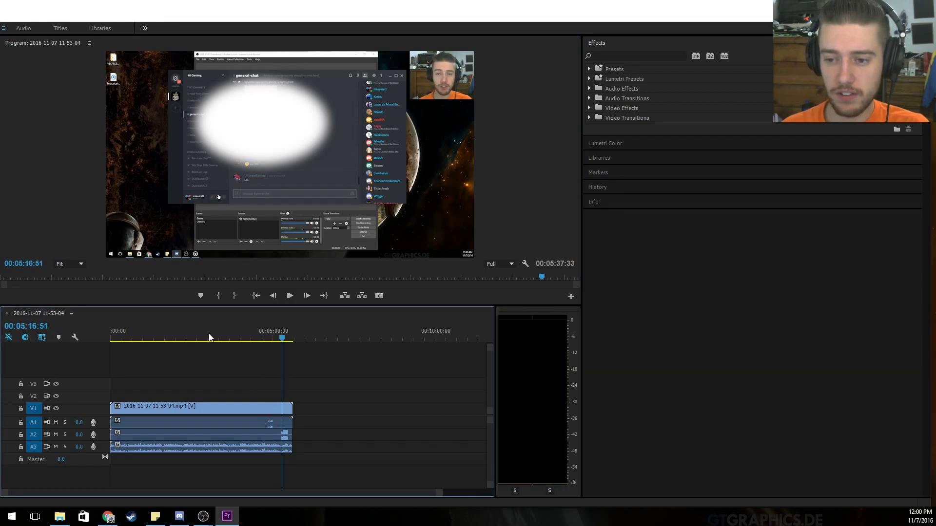
pyautogui.click(292, 301)
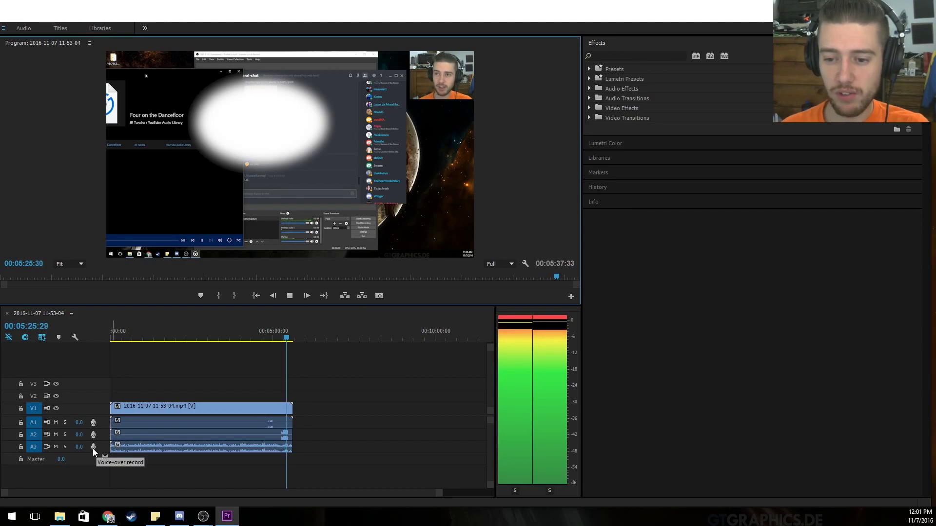
# Replay the music section with track A3 muted, then unmute A3 and stop playback
pyautogui.click(55, 447)
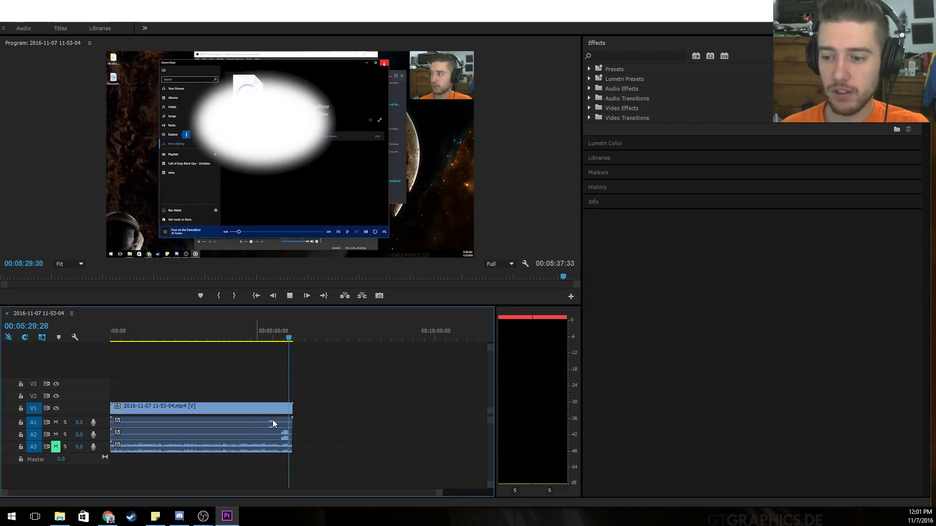
pyautogui.click(282, 337)
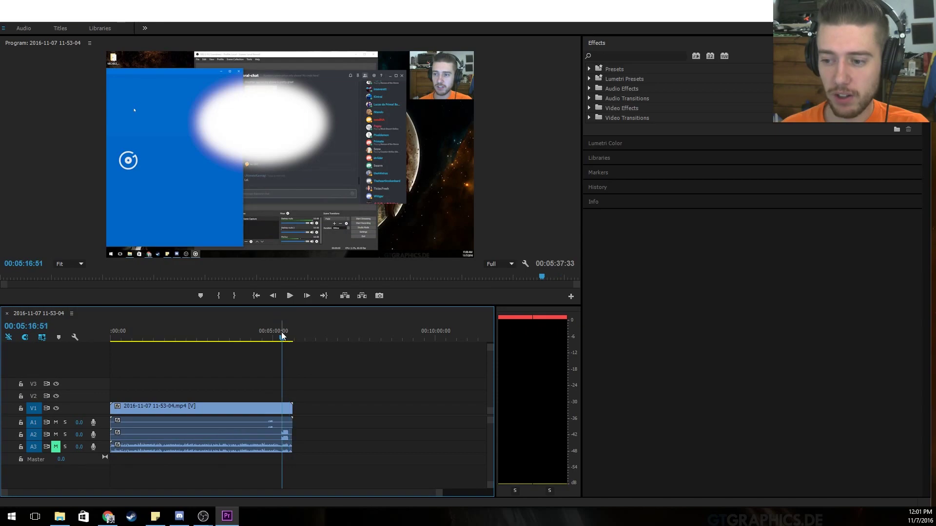
pyautogui.press('space')
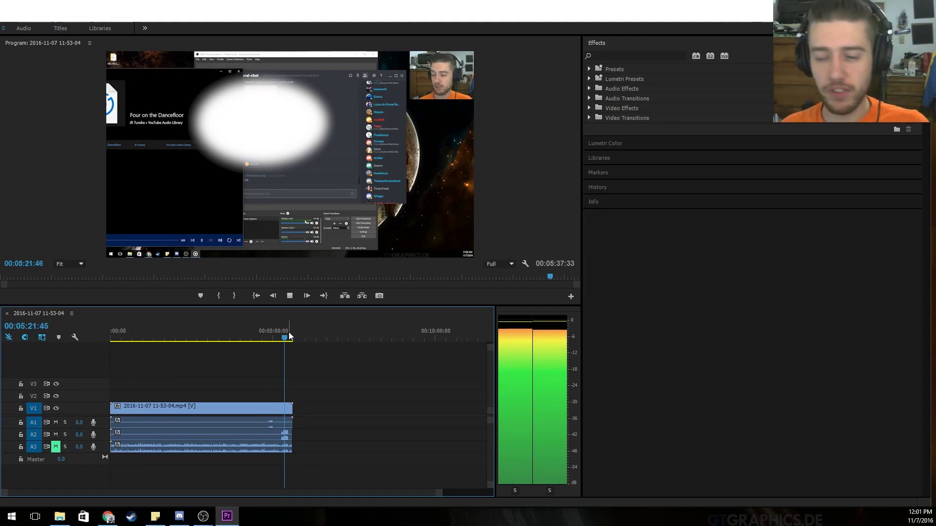
pyautogui.click(56, 446)
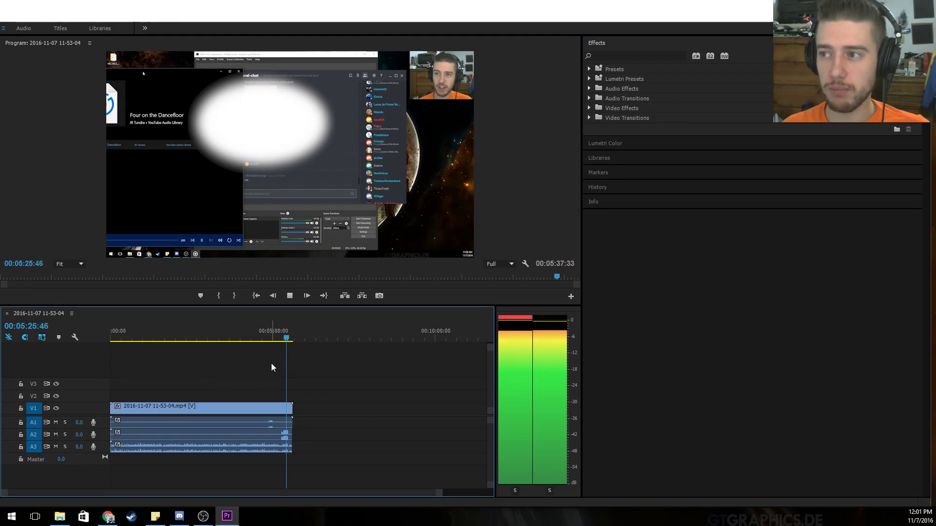
pyautogui.click(285, 297)
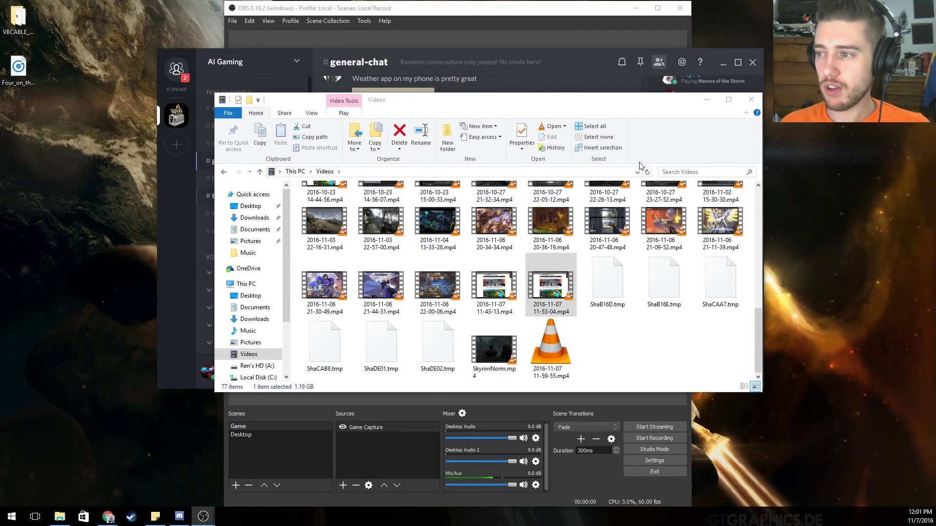
# Close the File Explorer Videos window
pyautogui.click(751, 89)
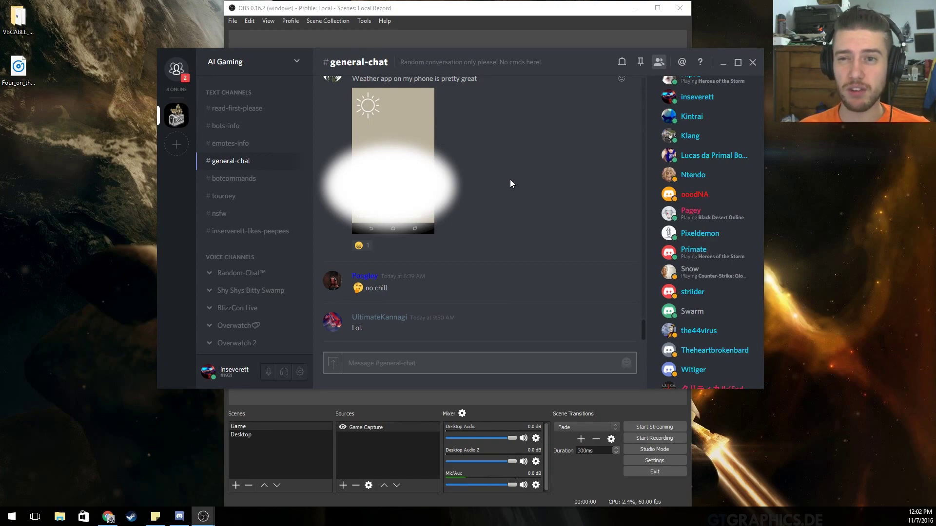
# Minimise Discord to reveal the OBS window with its Game Capture preview
pyautogui.click(725, 63)
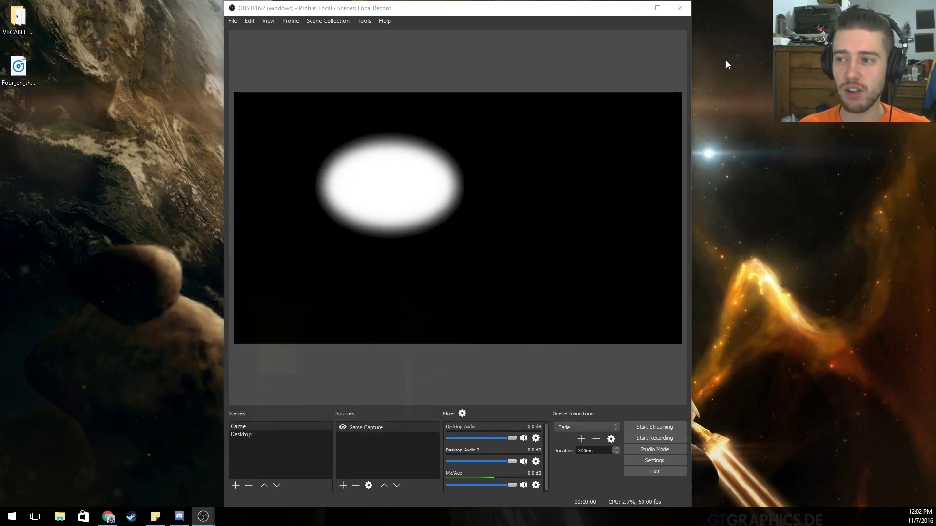